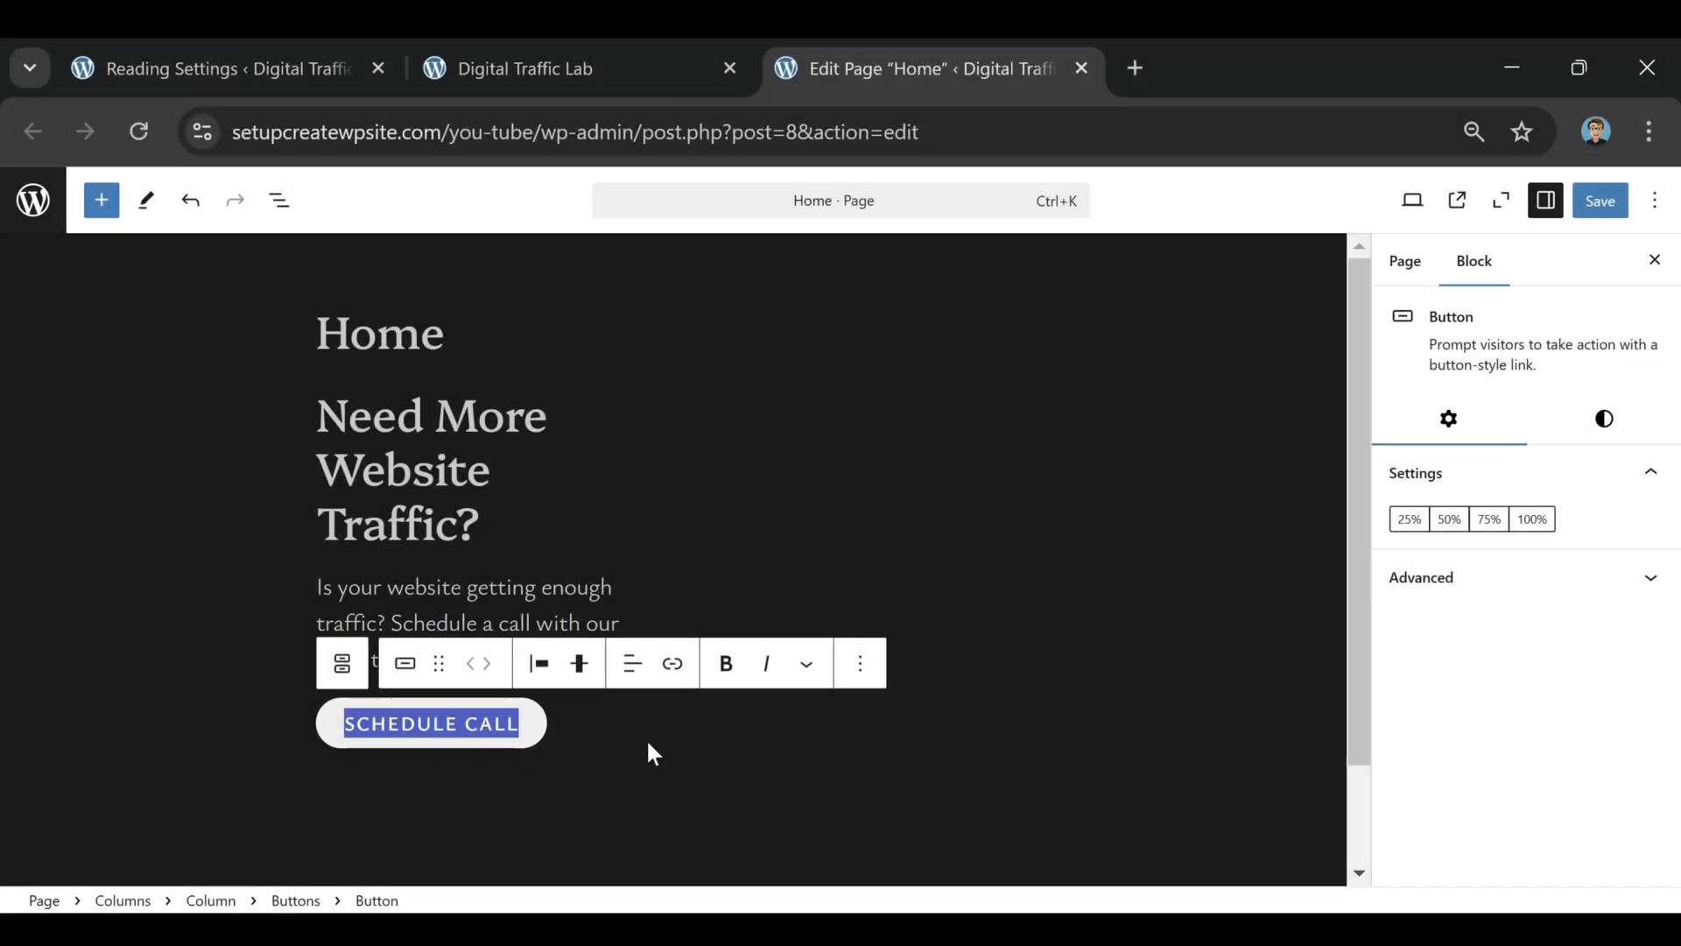
- Start a link on the Schedule Call button, then dismiss it without adding an address
click(680, 681)
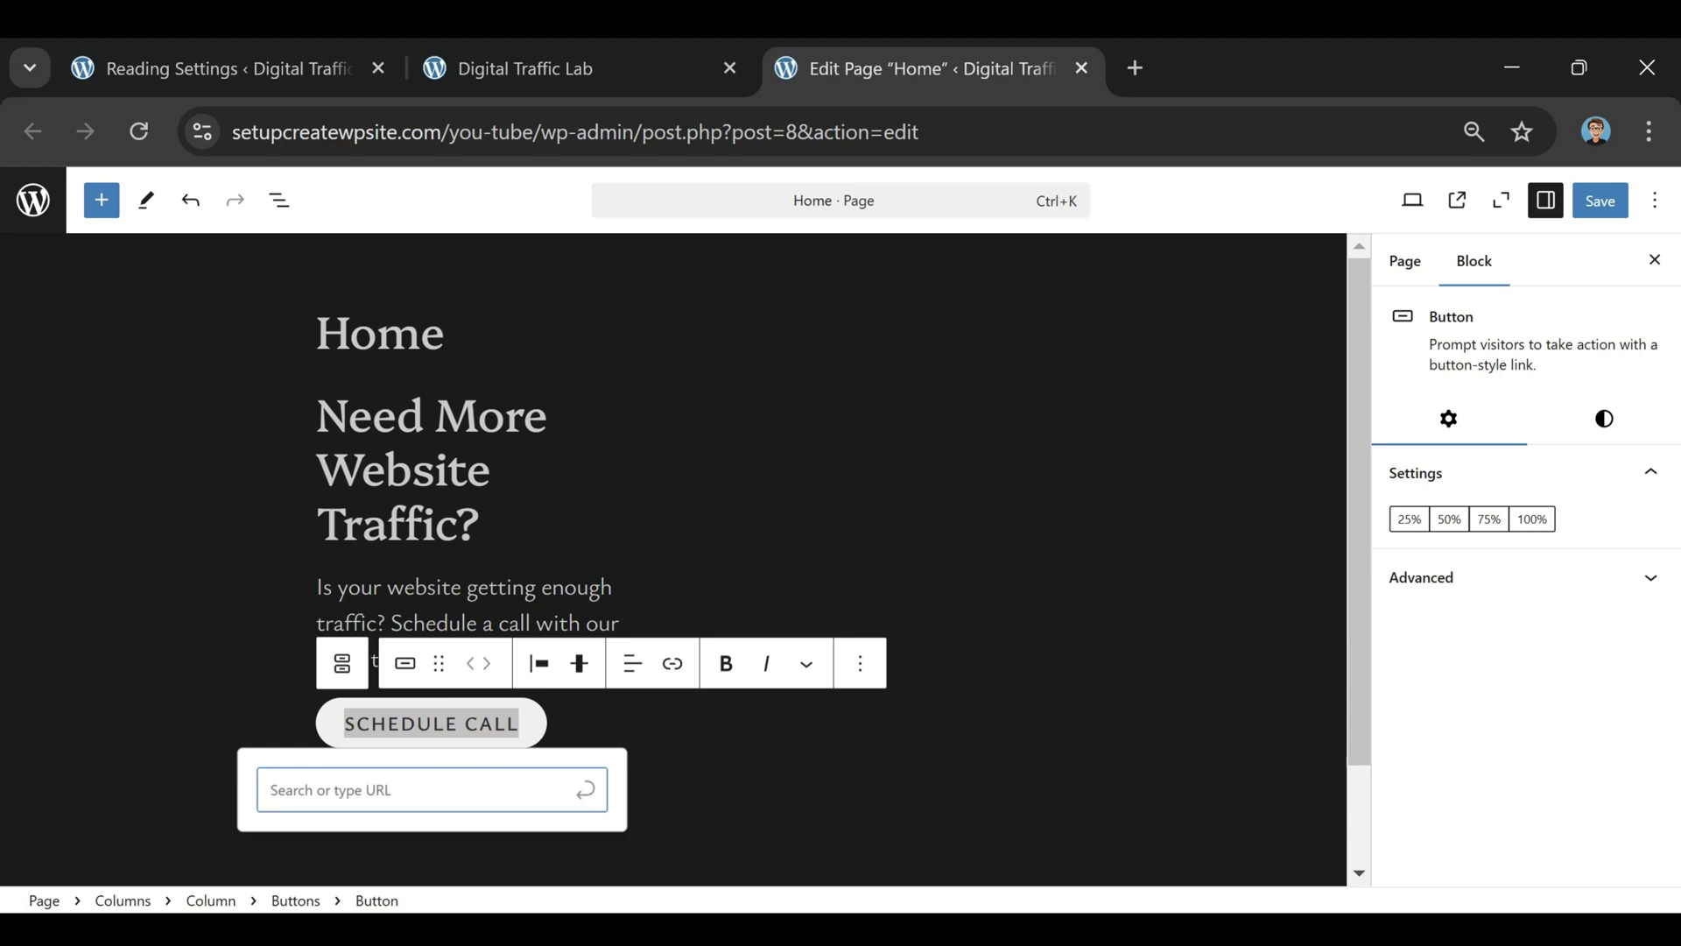
key(Return)
key(Return)
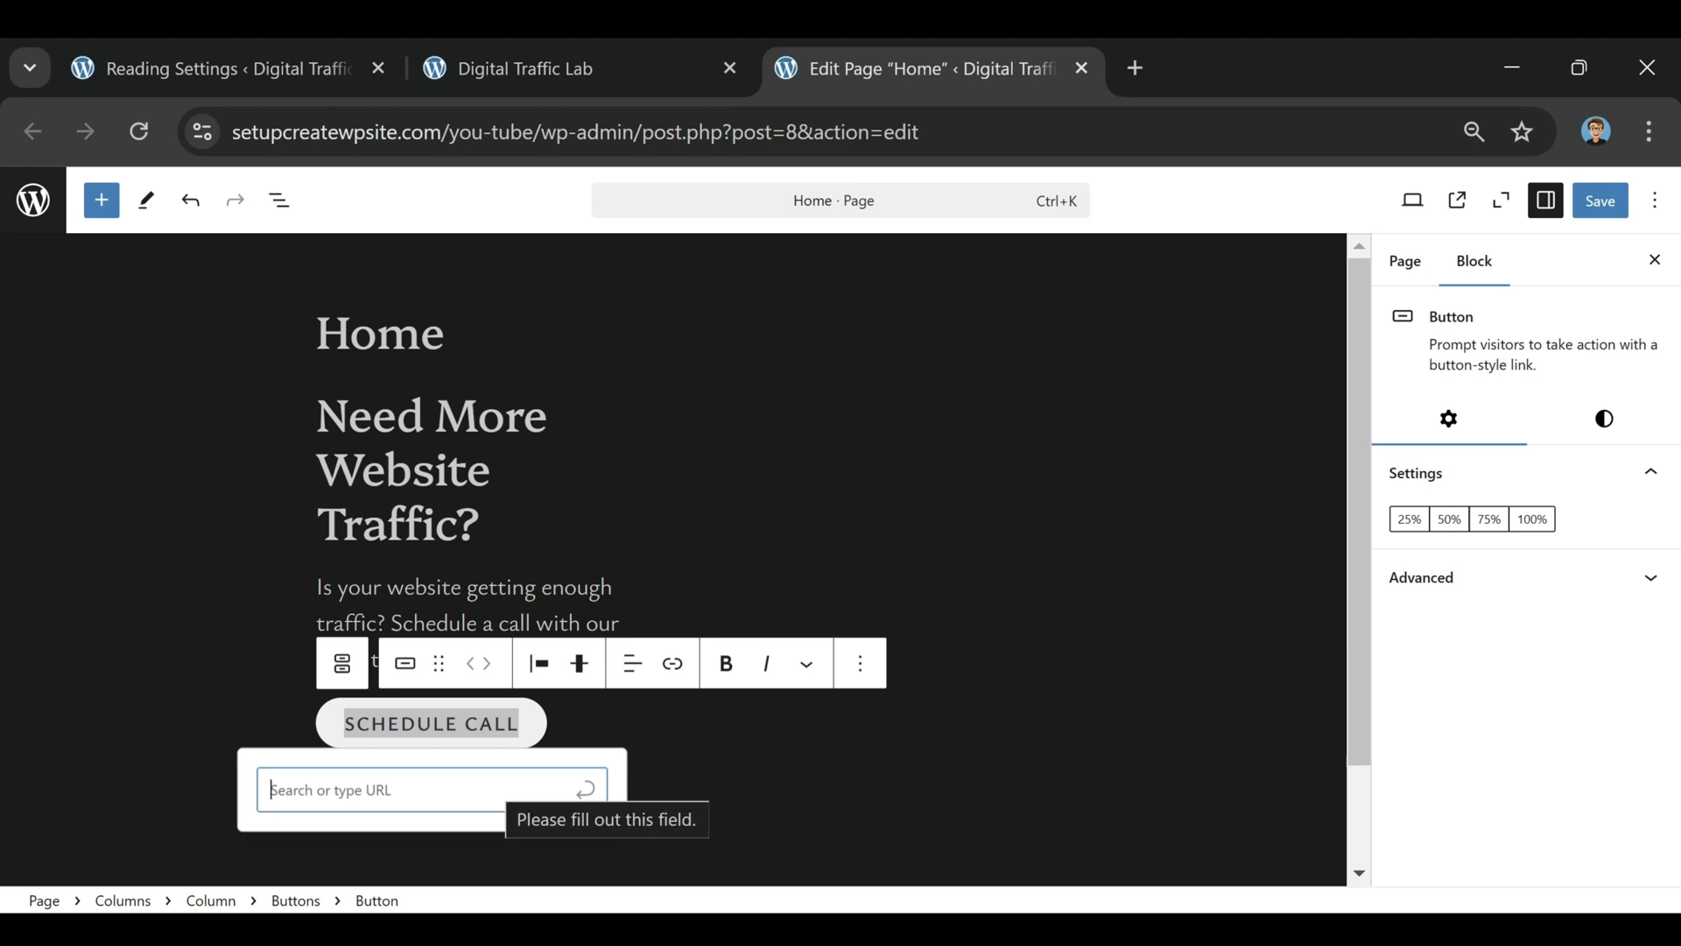
key(Escape)
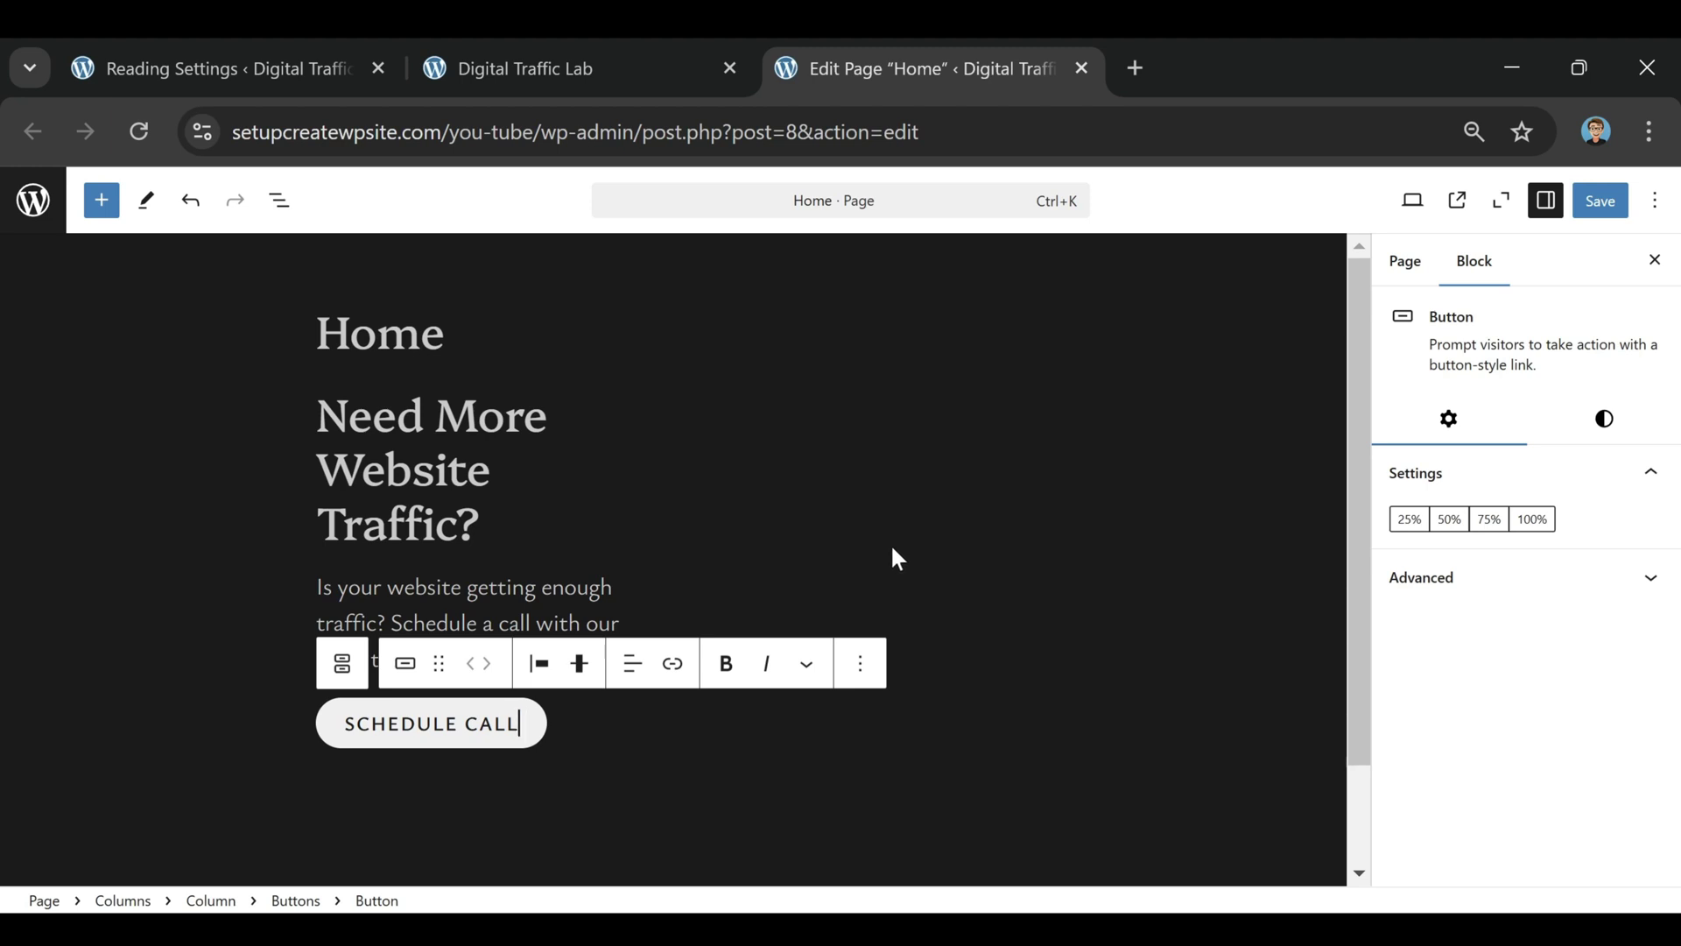
- Insert an Image block into the hero's empty right column by searching 'IMAGE', ready for upload
click(852, 548)
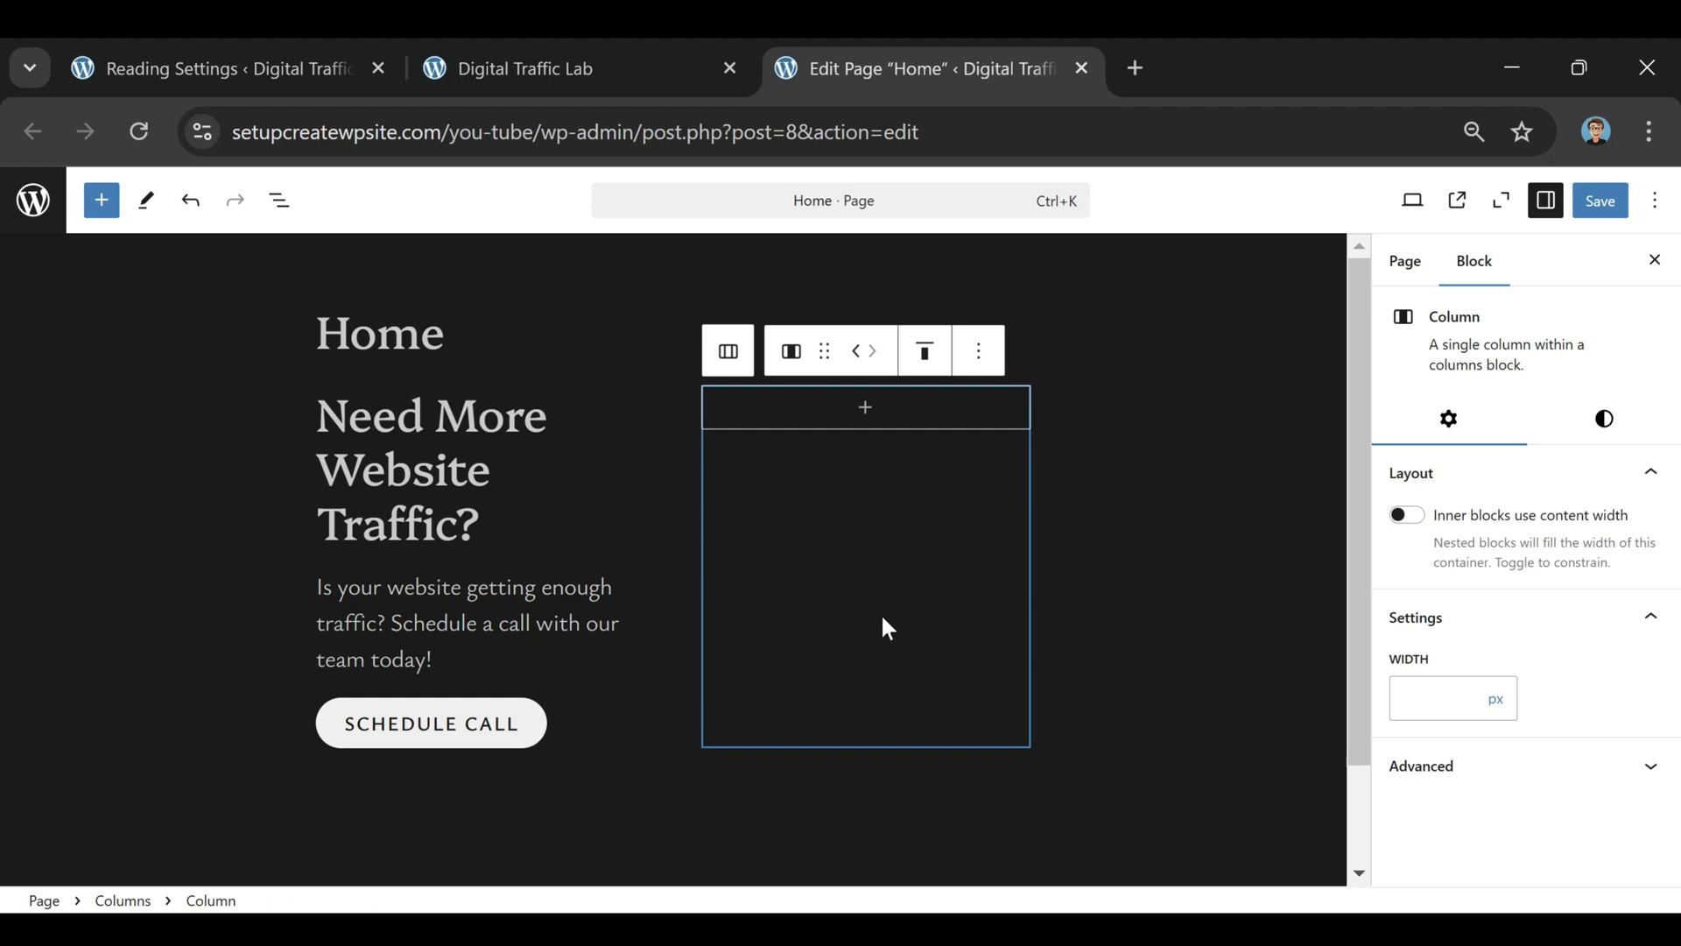
click(870, 412)
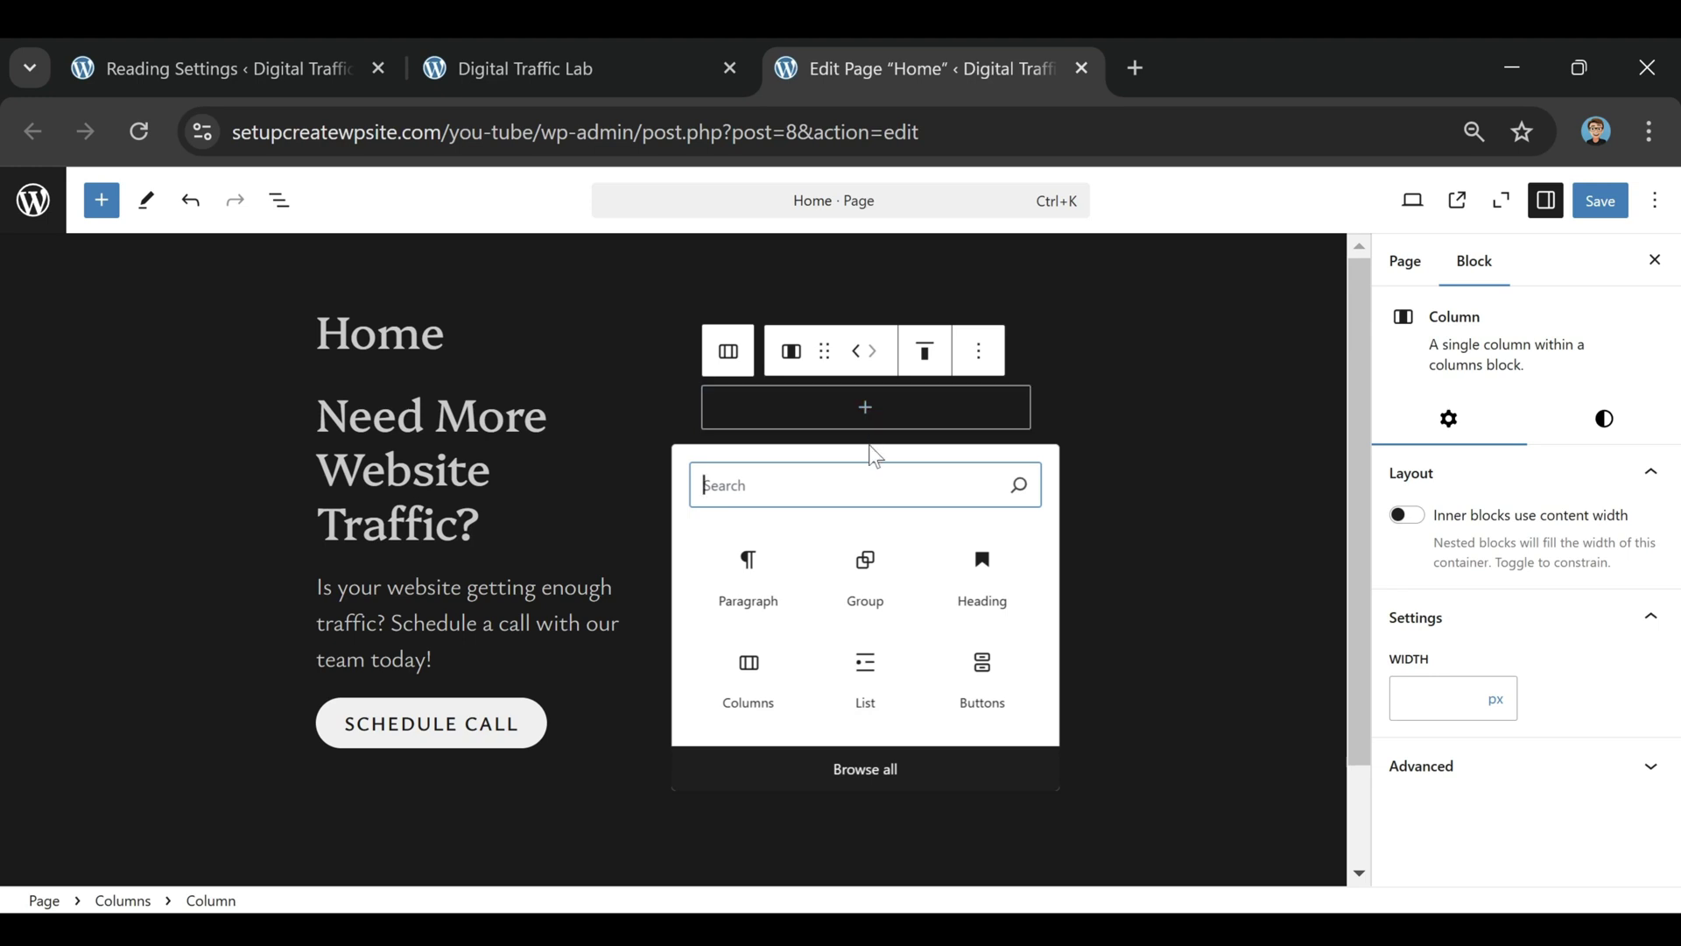
text(IMAGE)
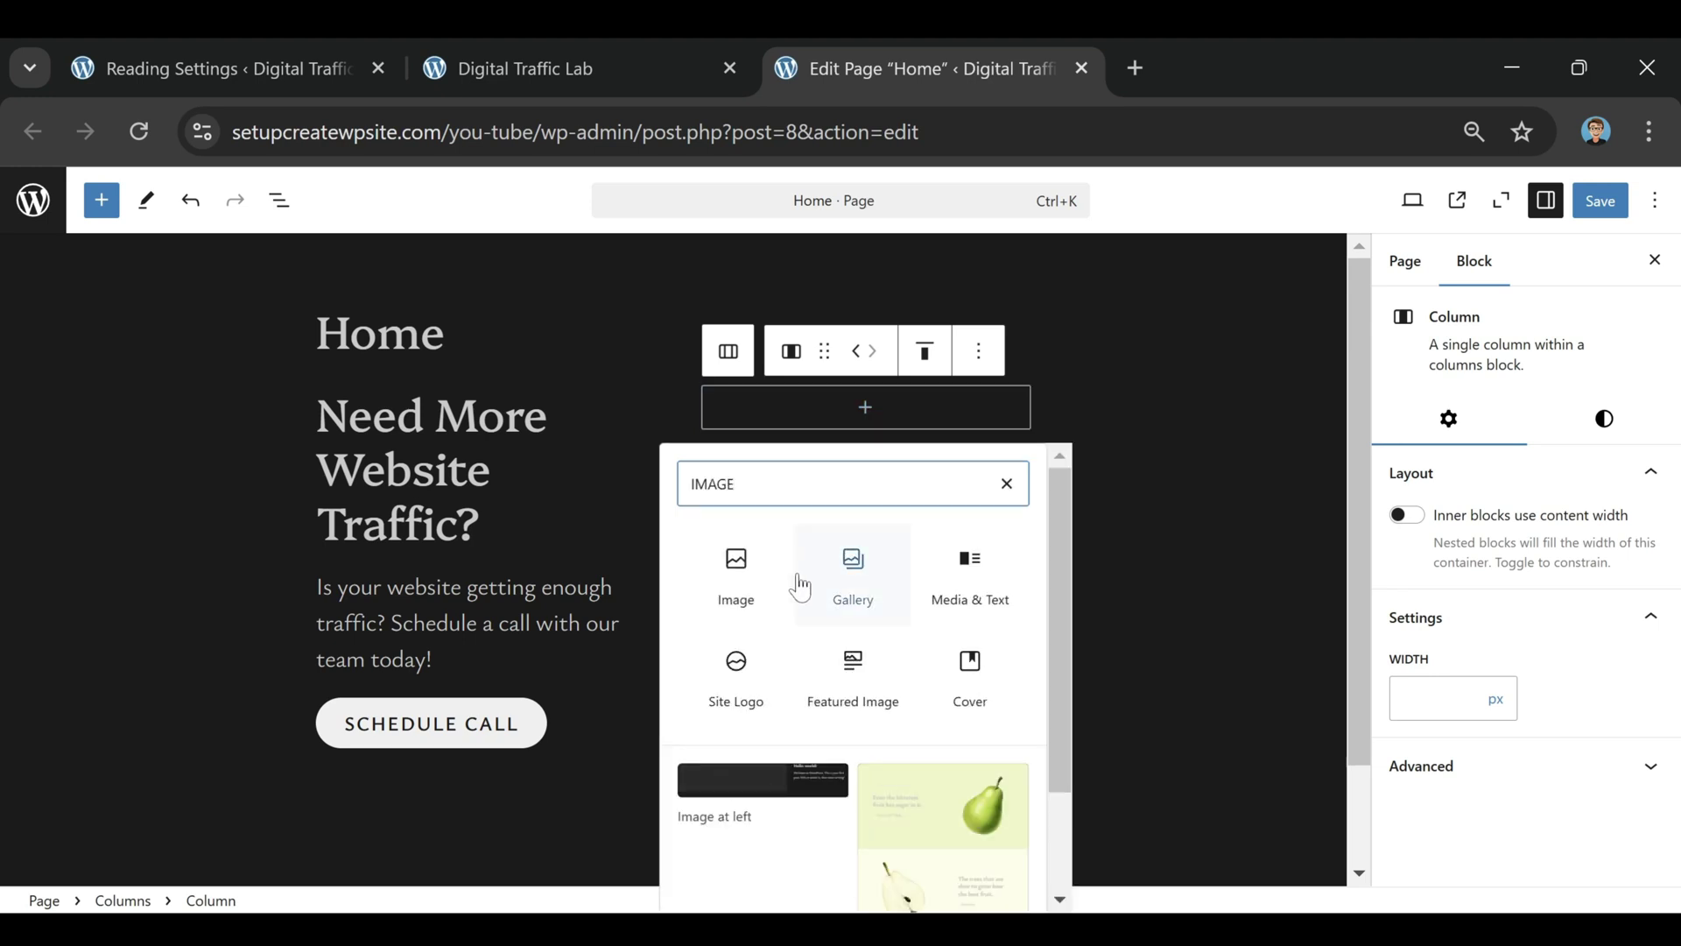
click(737, 583)
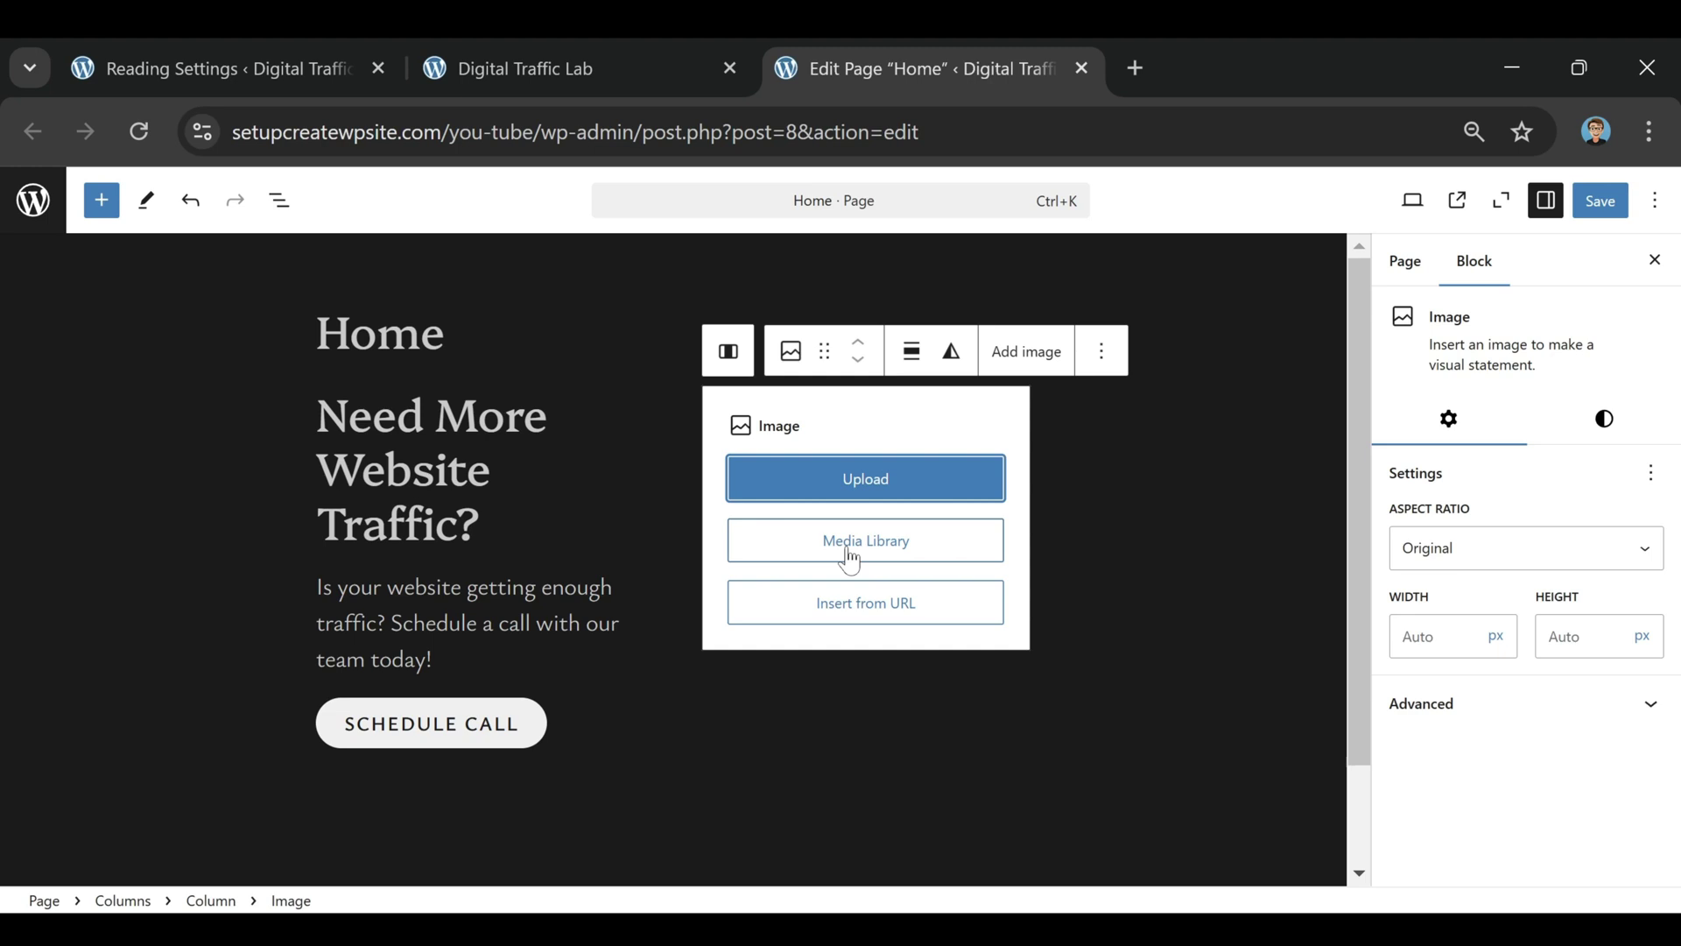
click(863, 477)
- Upload the Untitled design image of the woman into the right column's Image block
drag(401, 353, 949, 712)
click(963, 698)
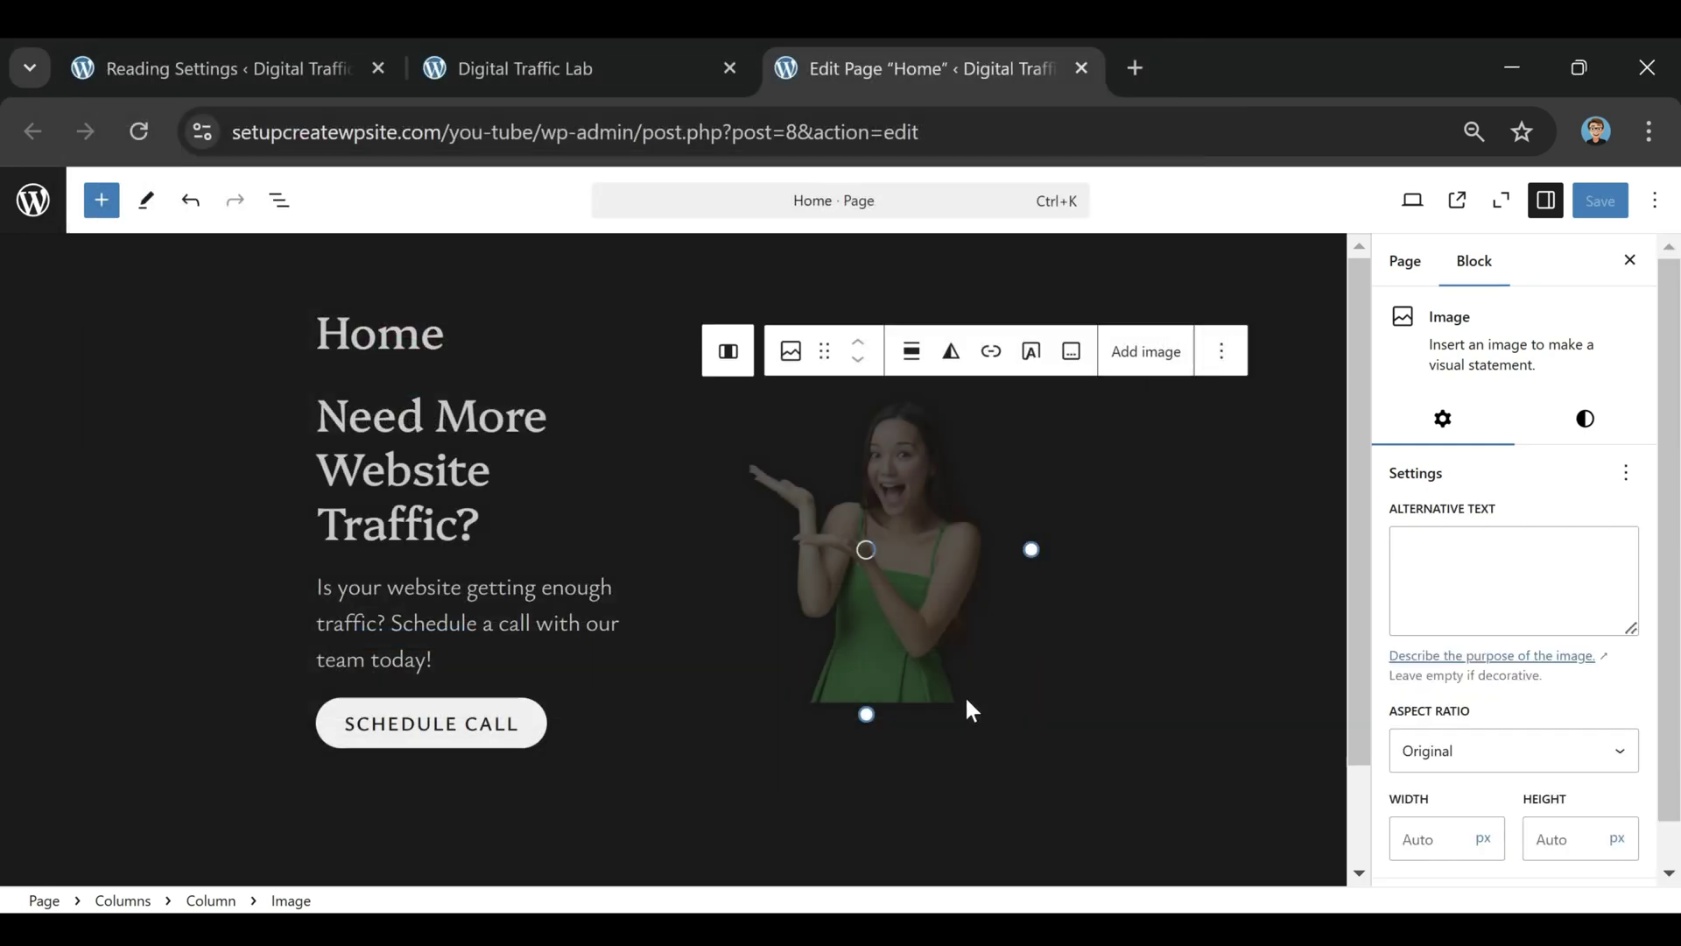
click(1106, 787)
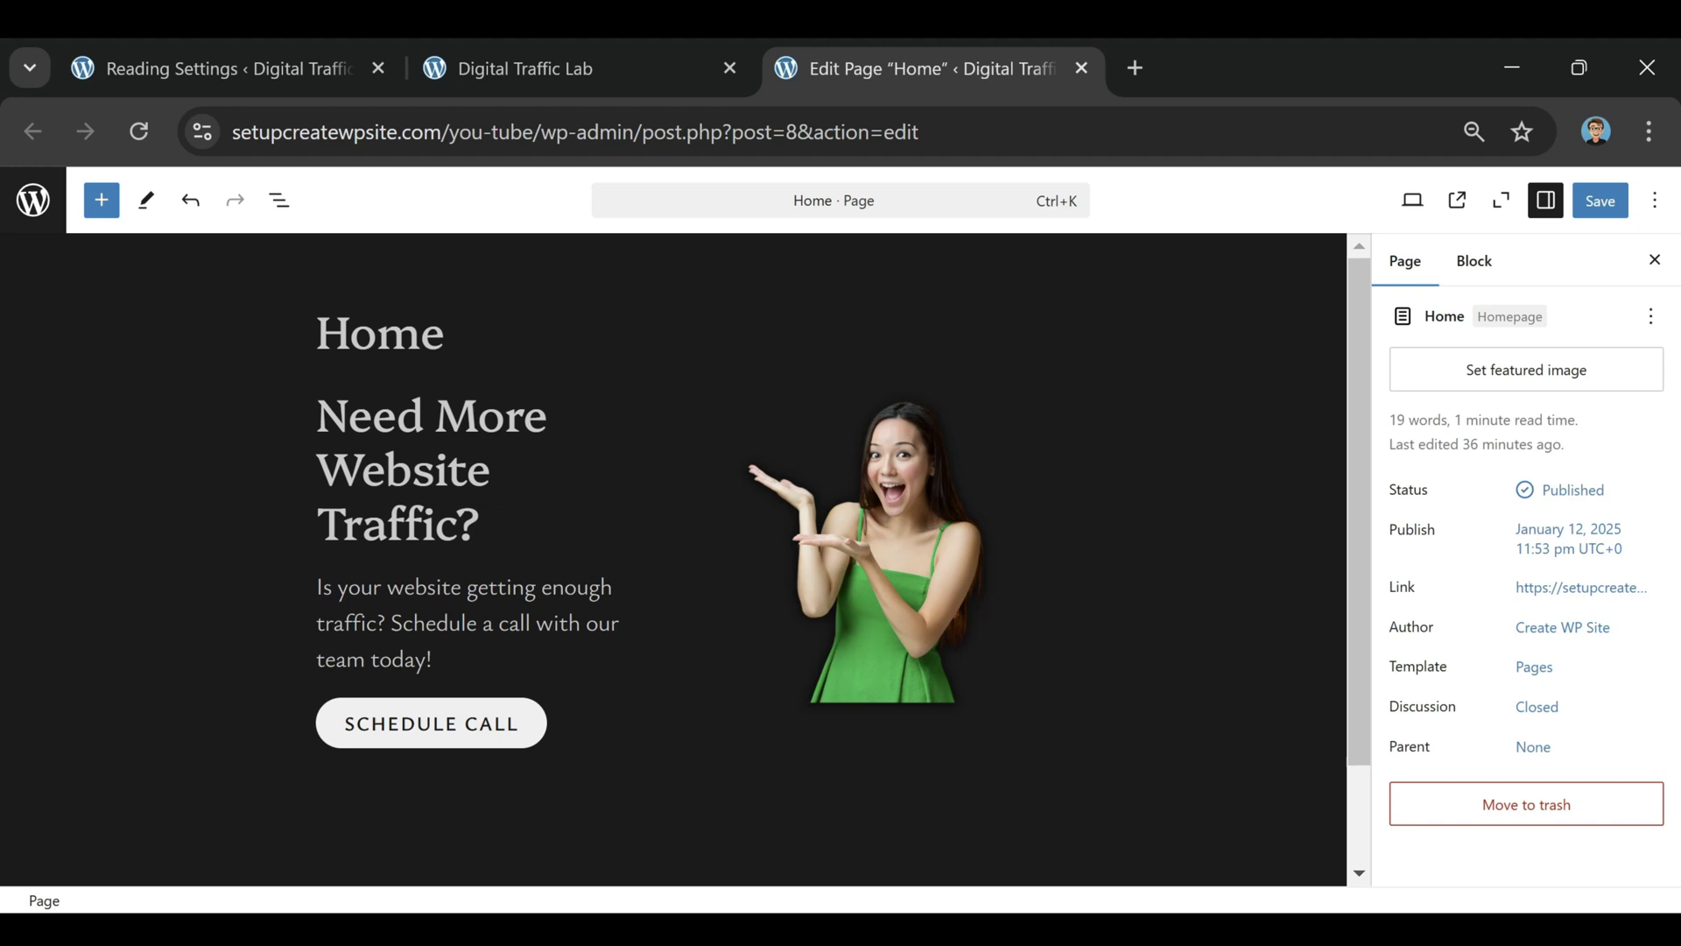
- Make the two-column hero block wide width with its content vertically centred
click(559, 417)
click(618, 720)
click(602, 746)
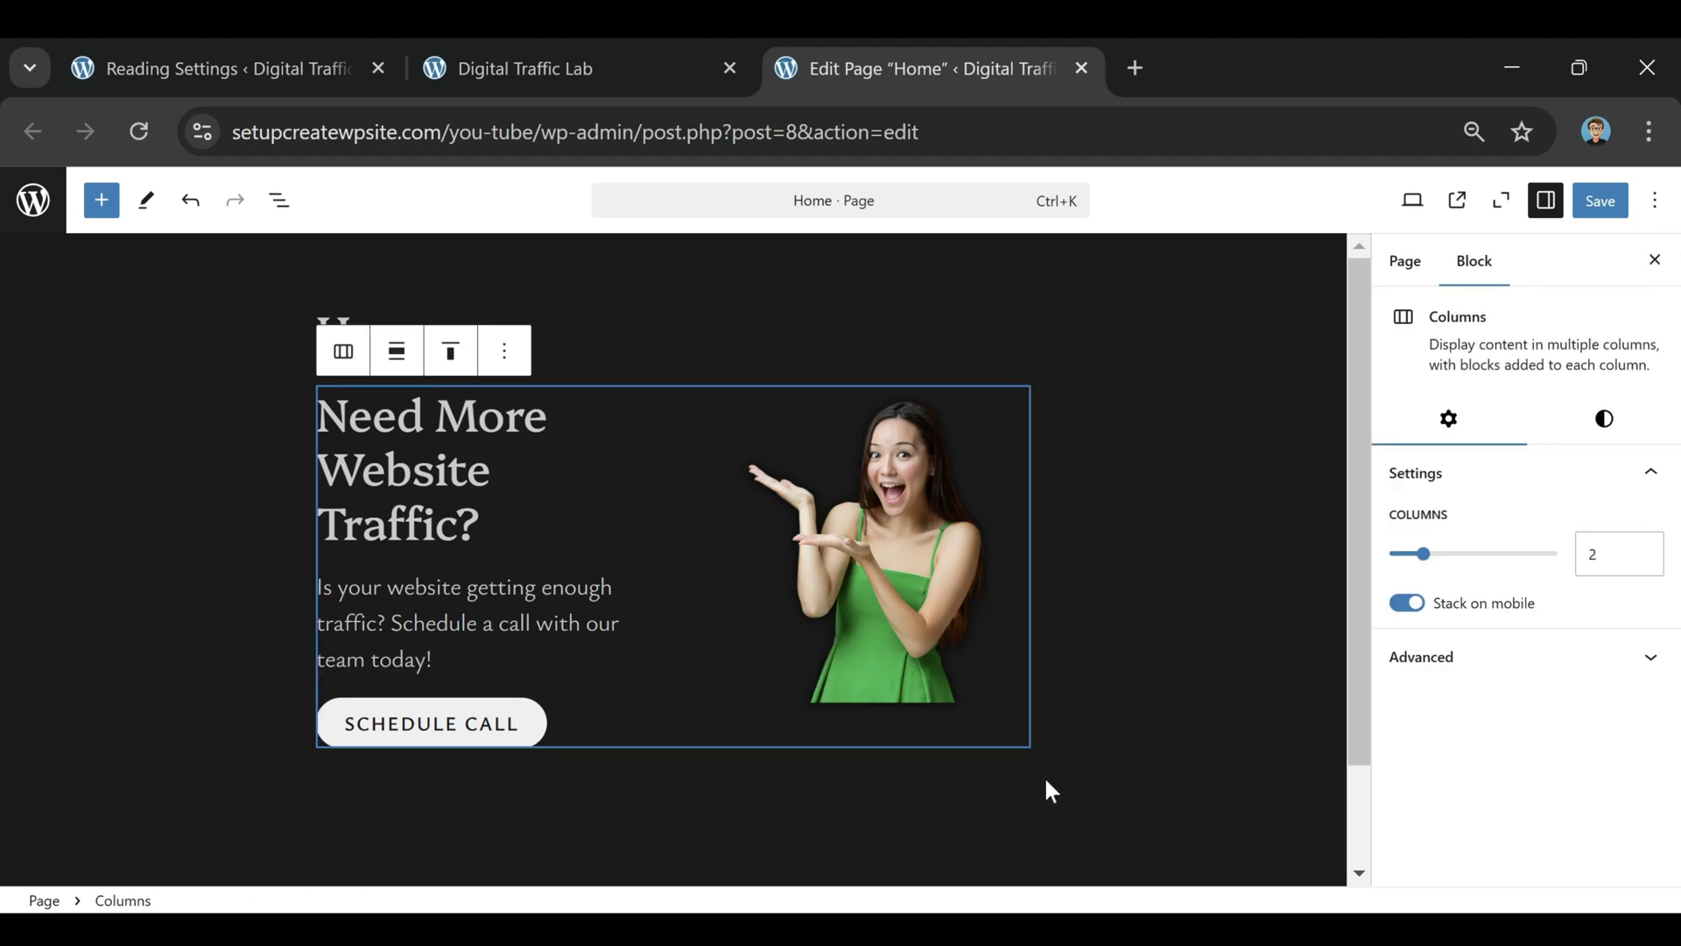
click(406, 366)
click(480, 491)
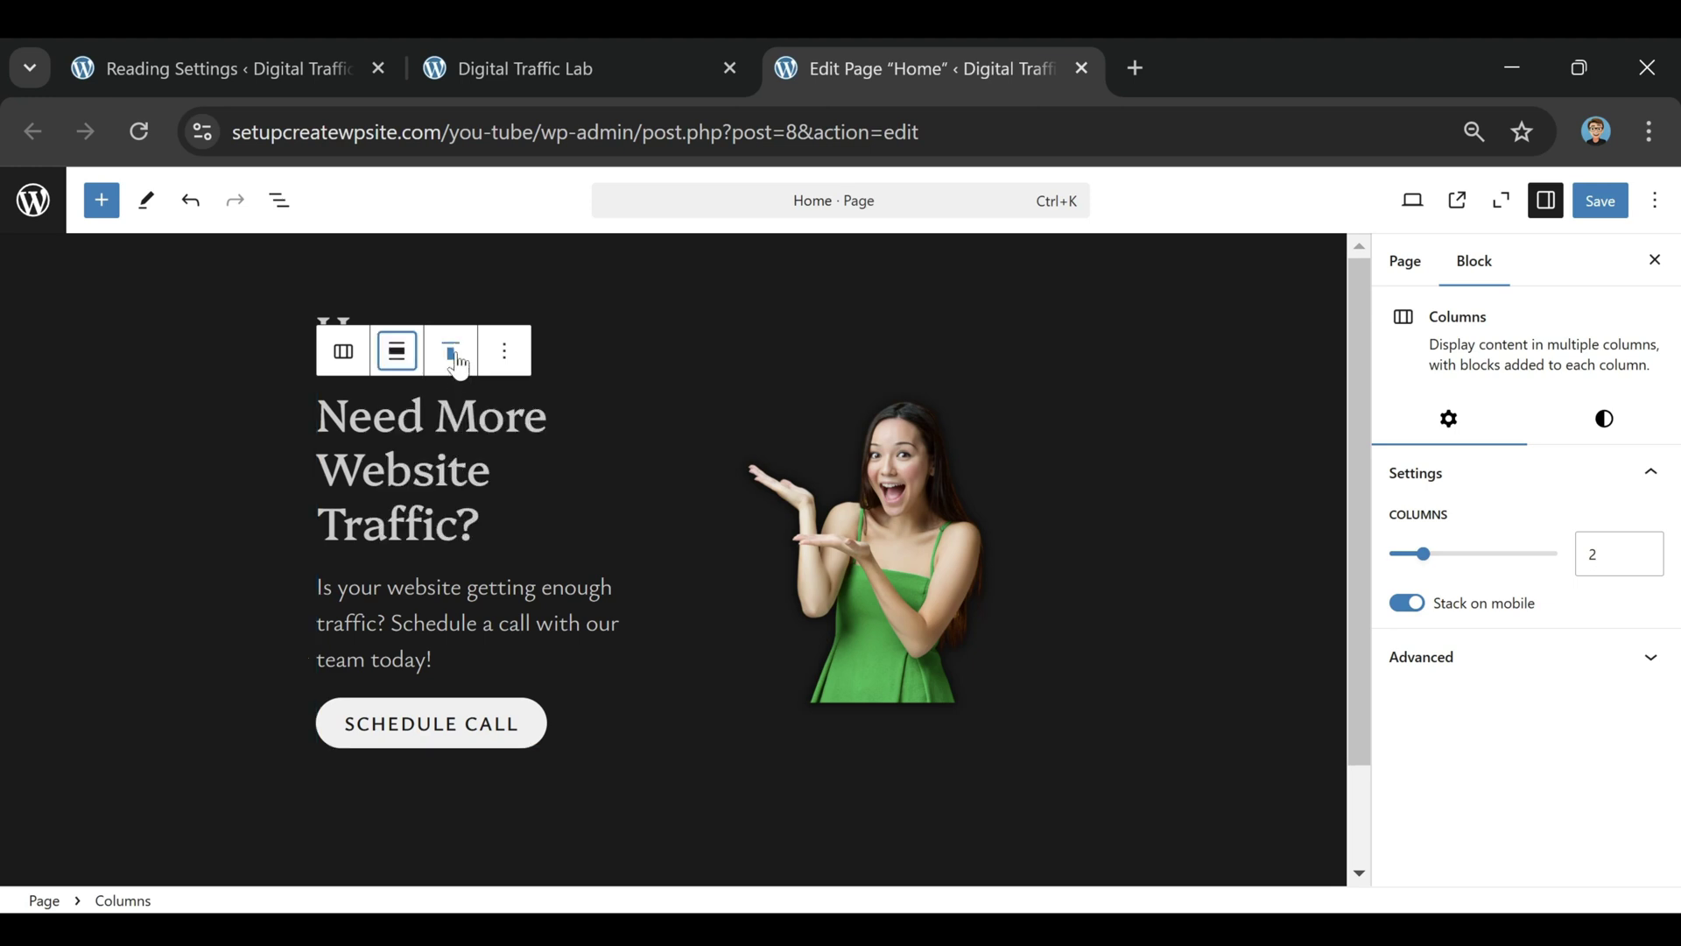
click(455, 364)
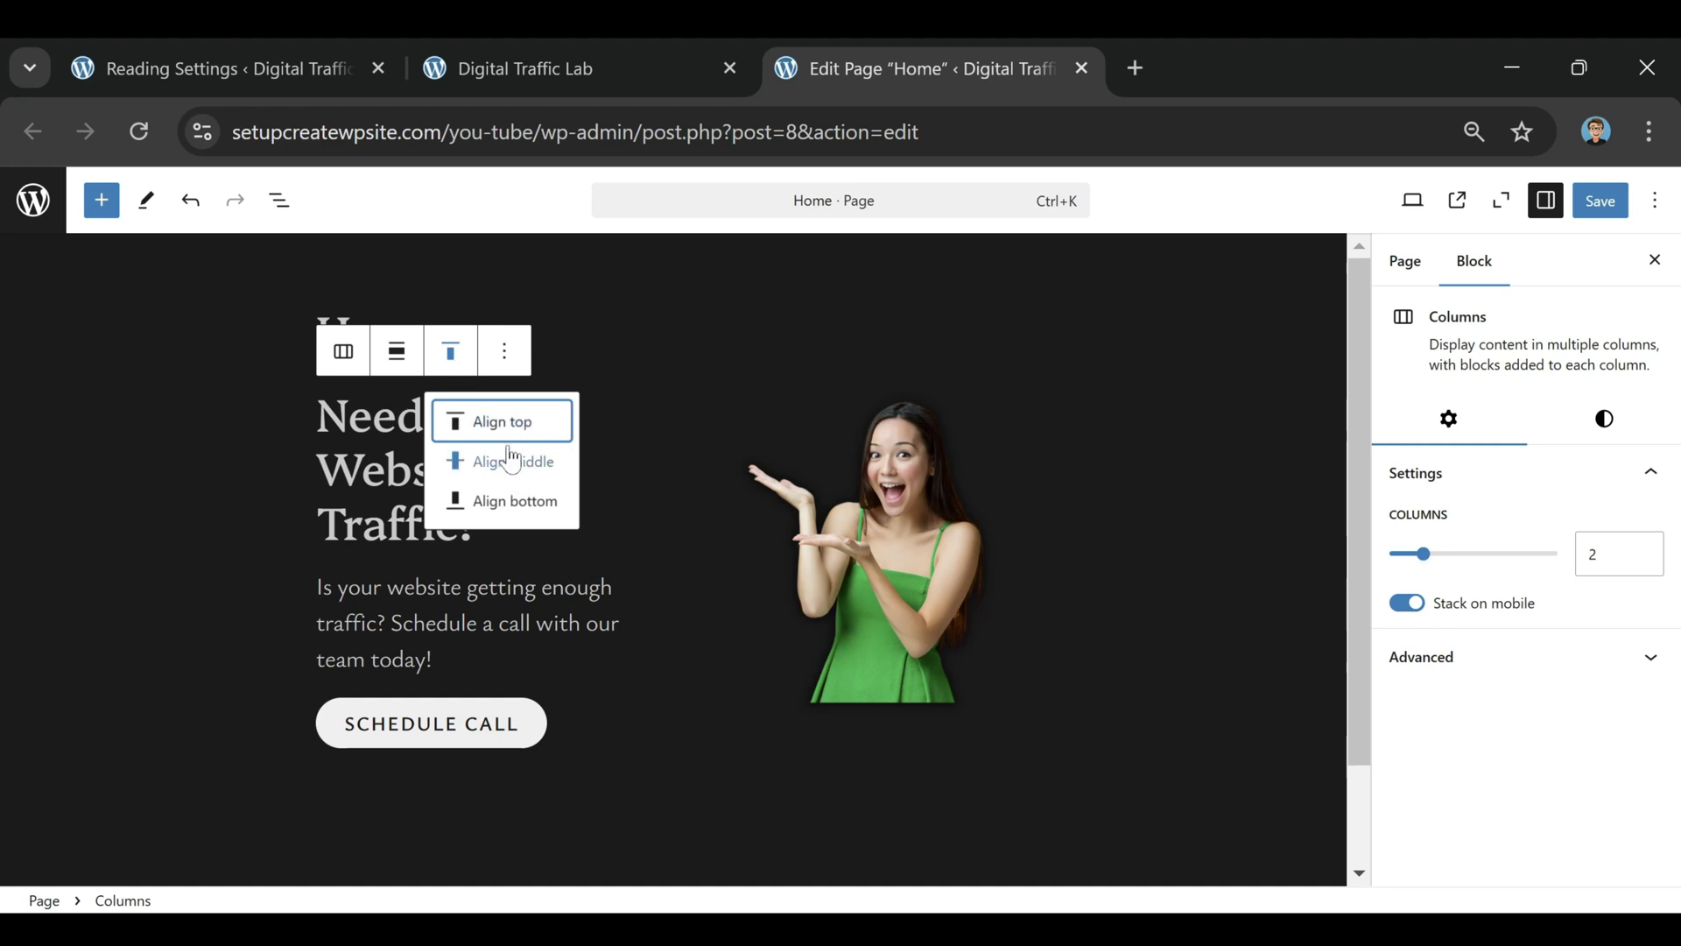
click(511, 460)
- Save the Home page and reload the live site to see the updated hero
click(1222, 452)
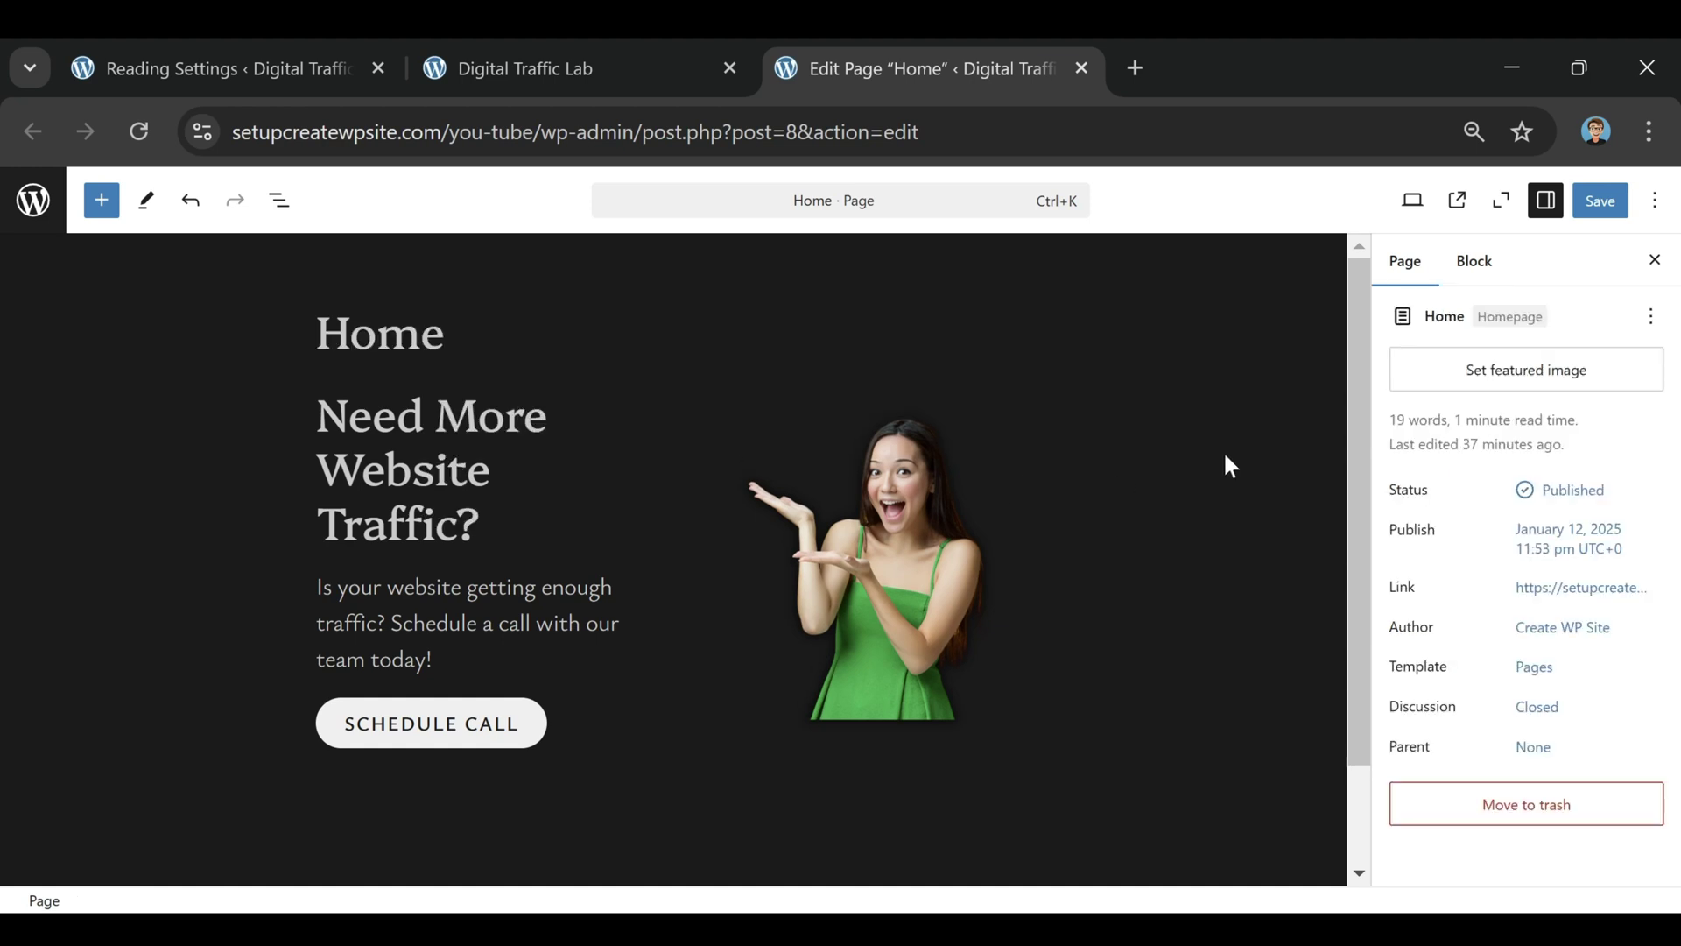
click(1601, 201)
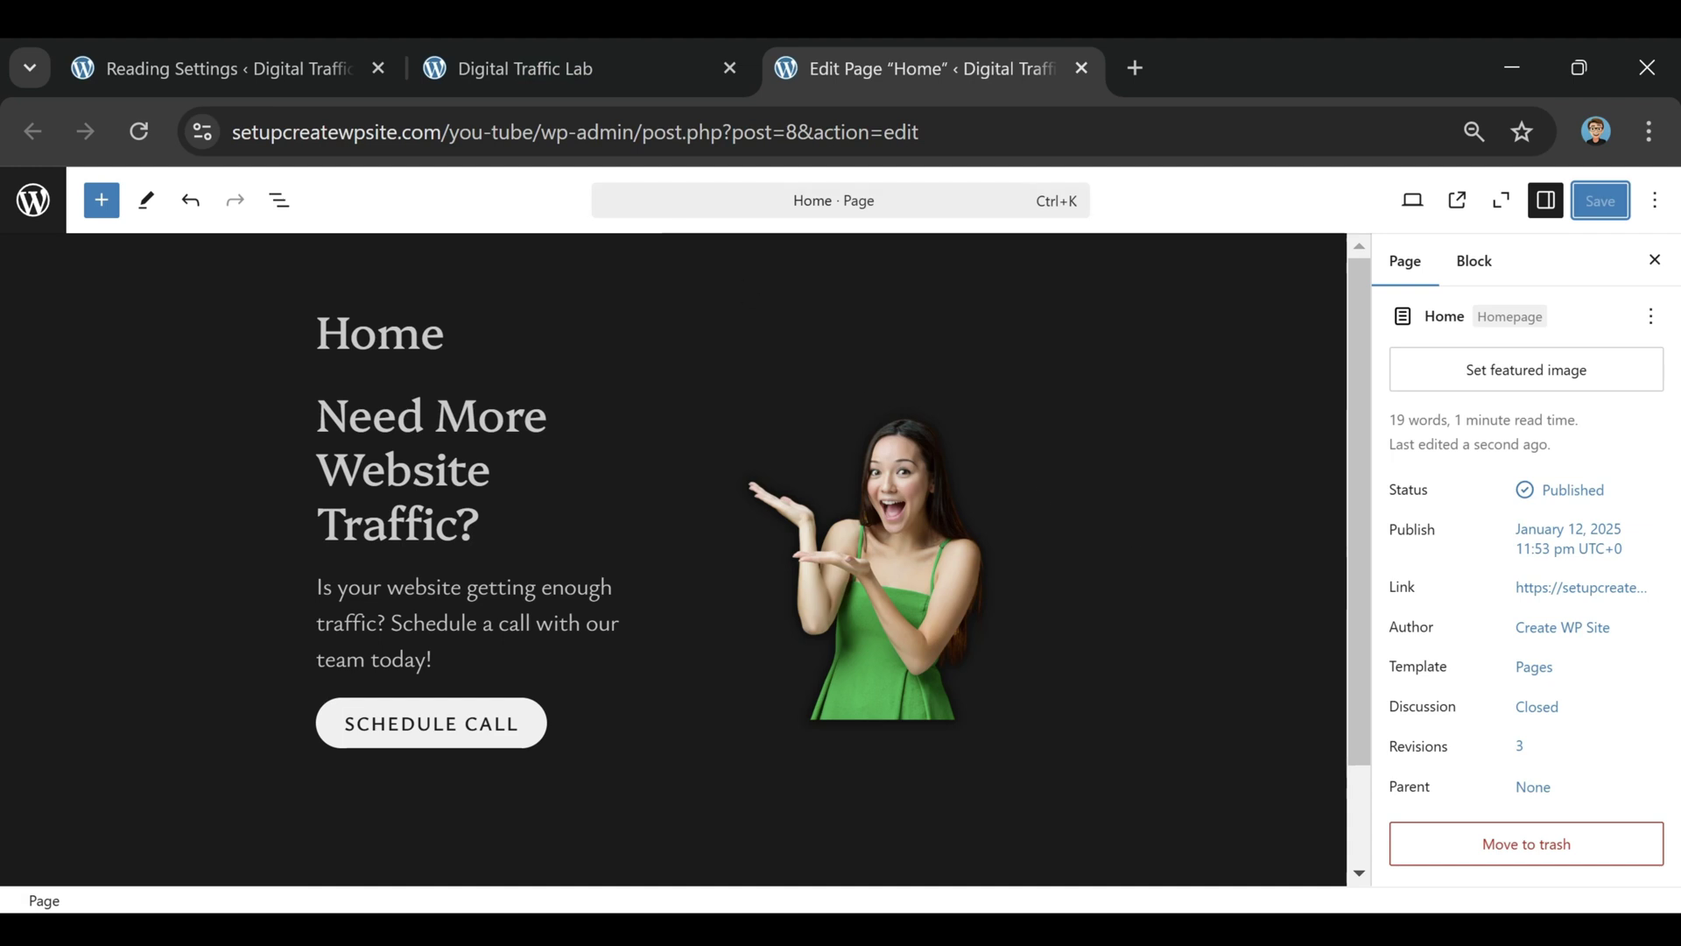
click(563, 67)
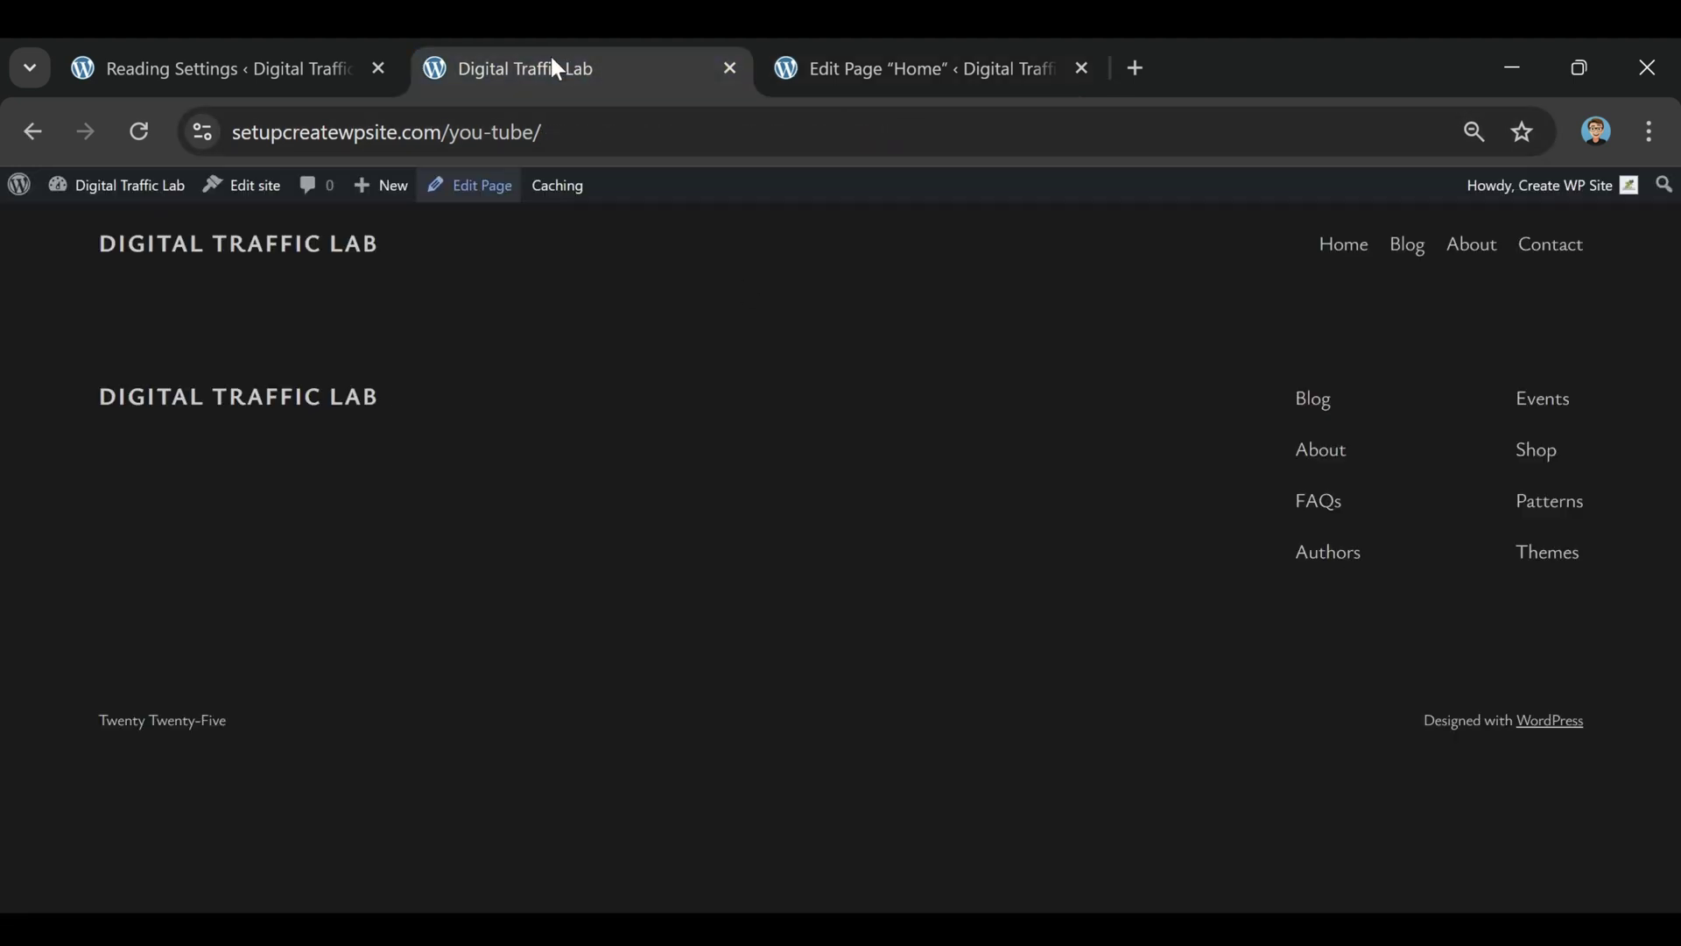
click(139, 131)
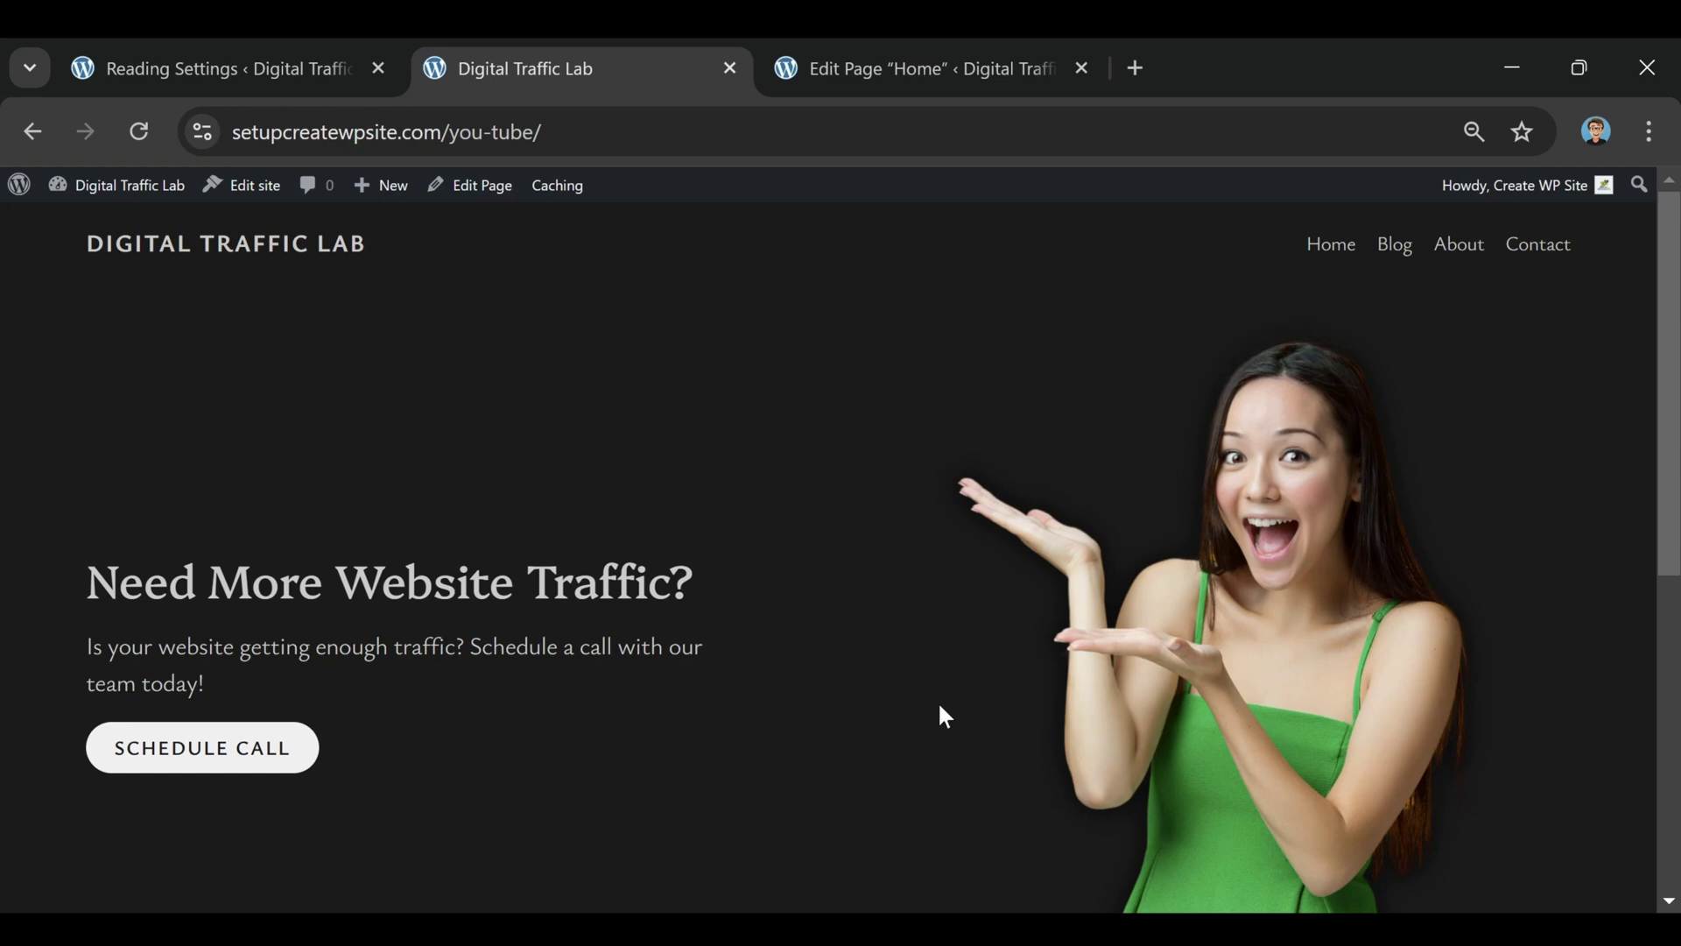
- Scroll the live homepage down to the footer and back, then close the Home editor tab
scroll(672, 552, down, 7)
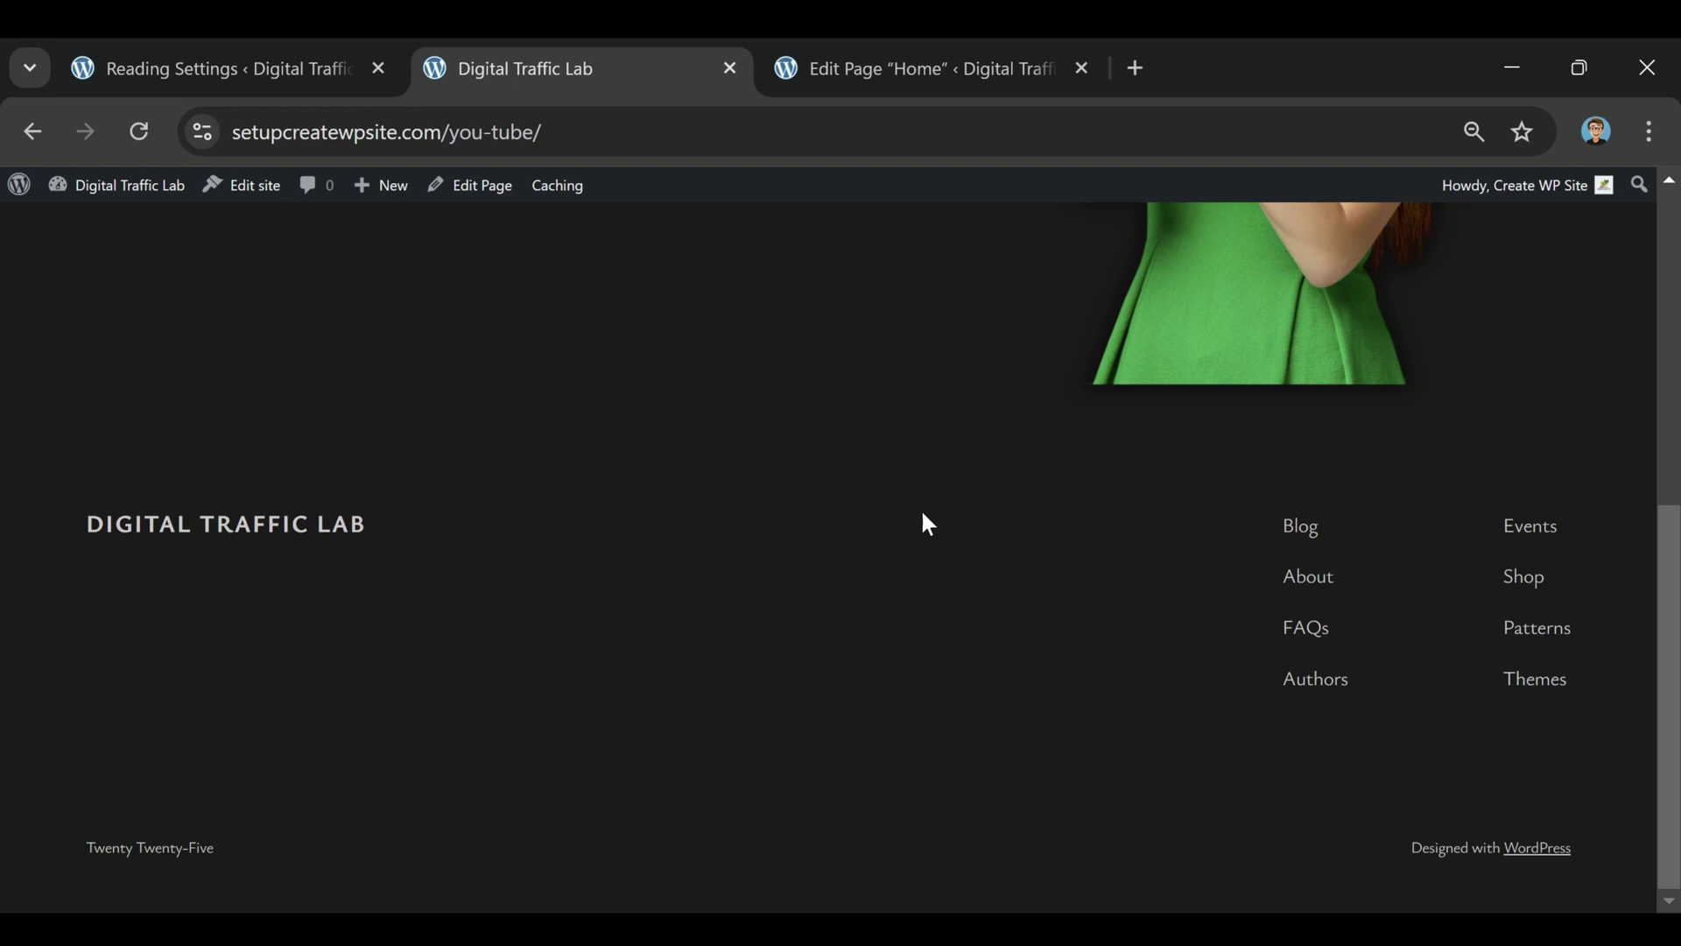
scroll(928, 523, up, 7)
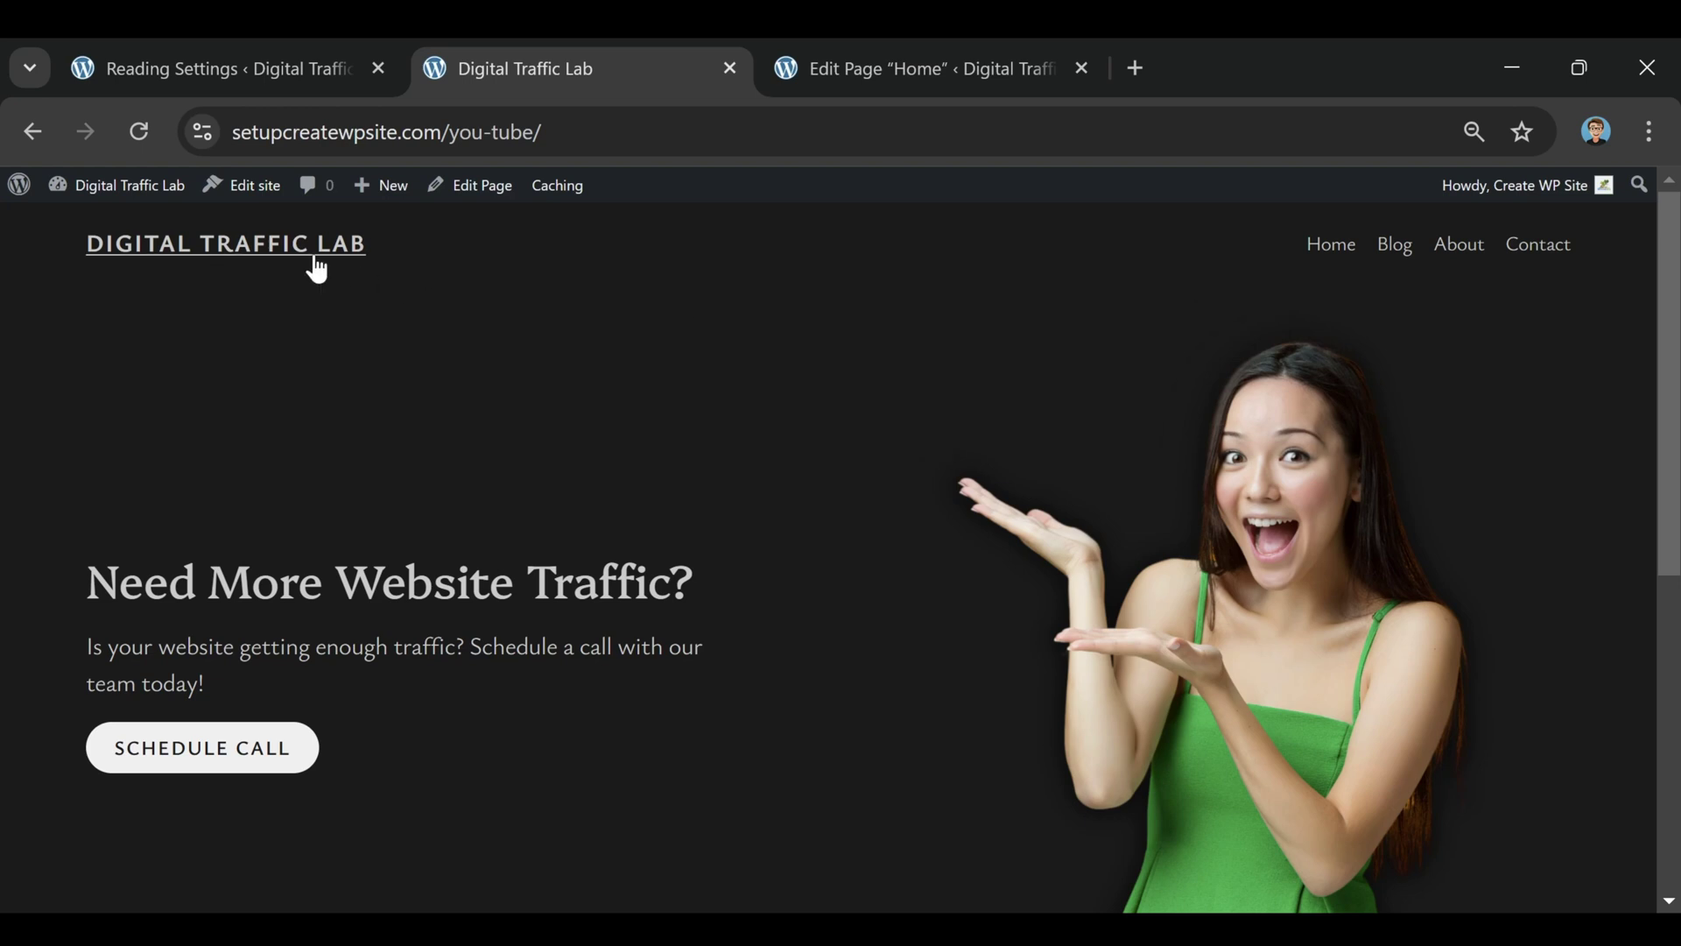
scroll(882, 491, down, 7)
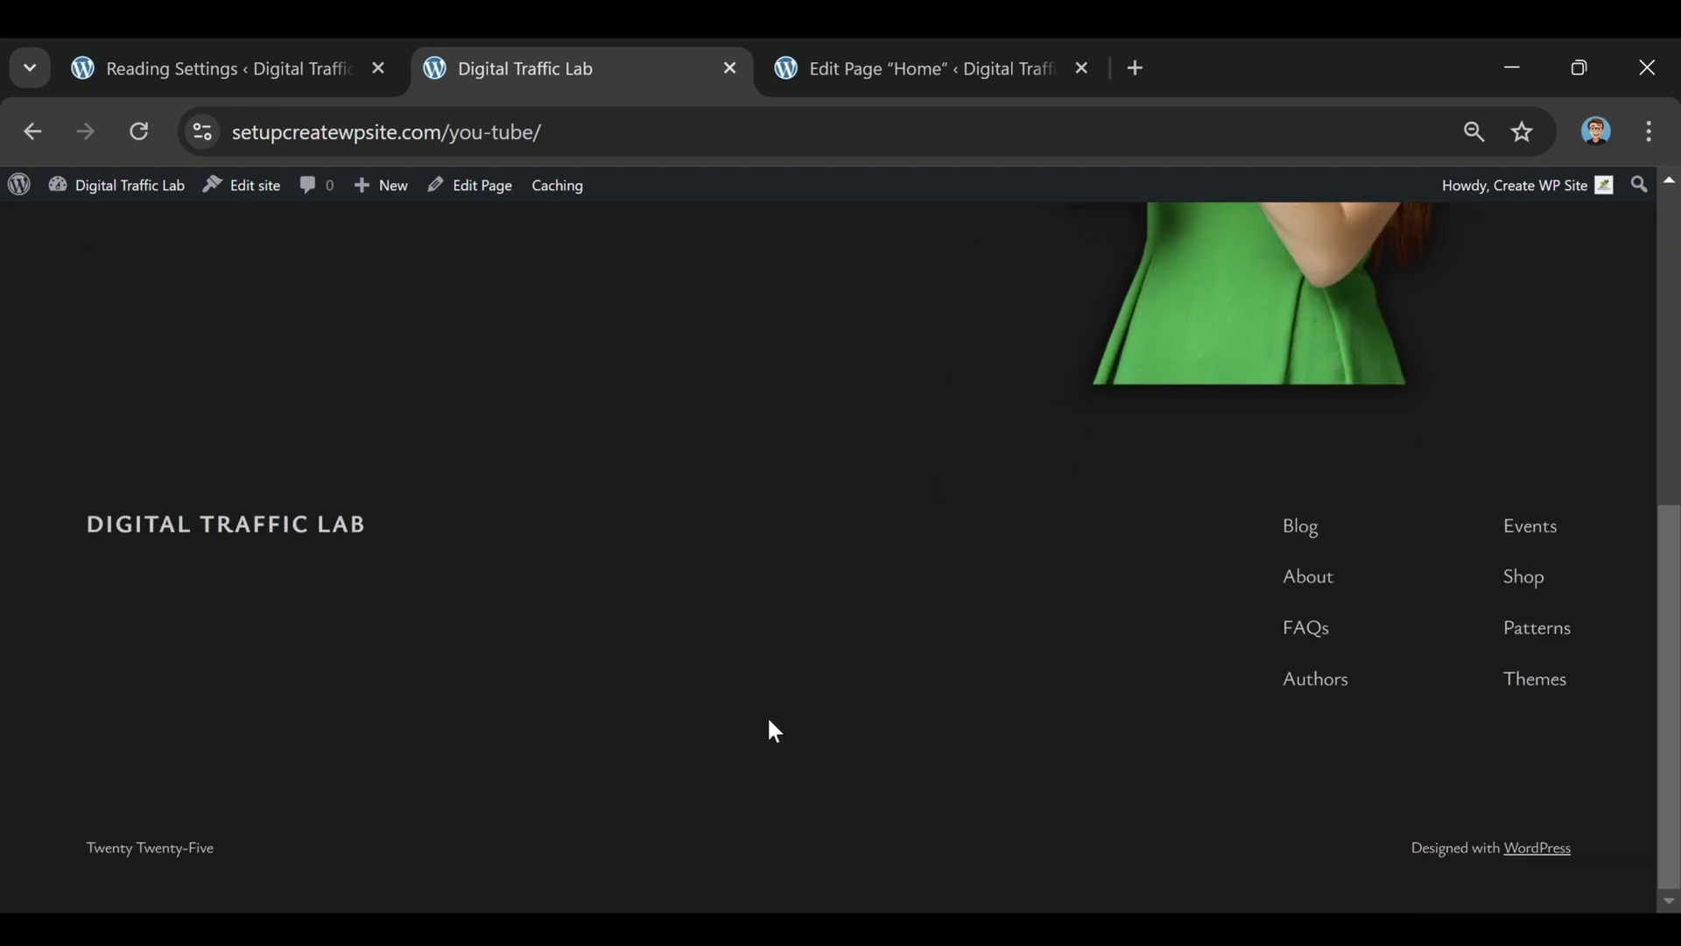
scroll(754, 740, up, 8)
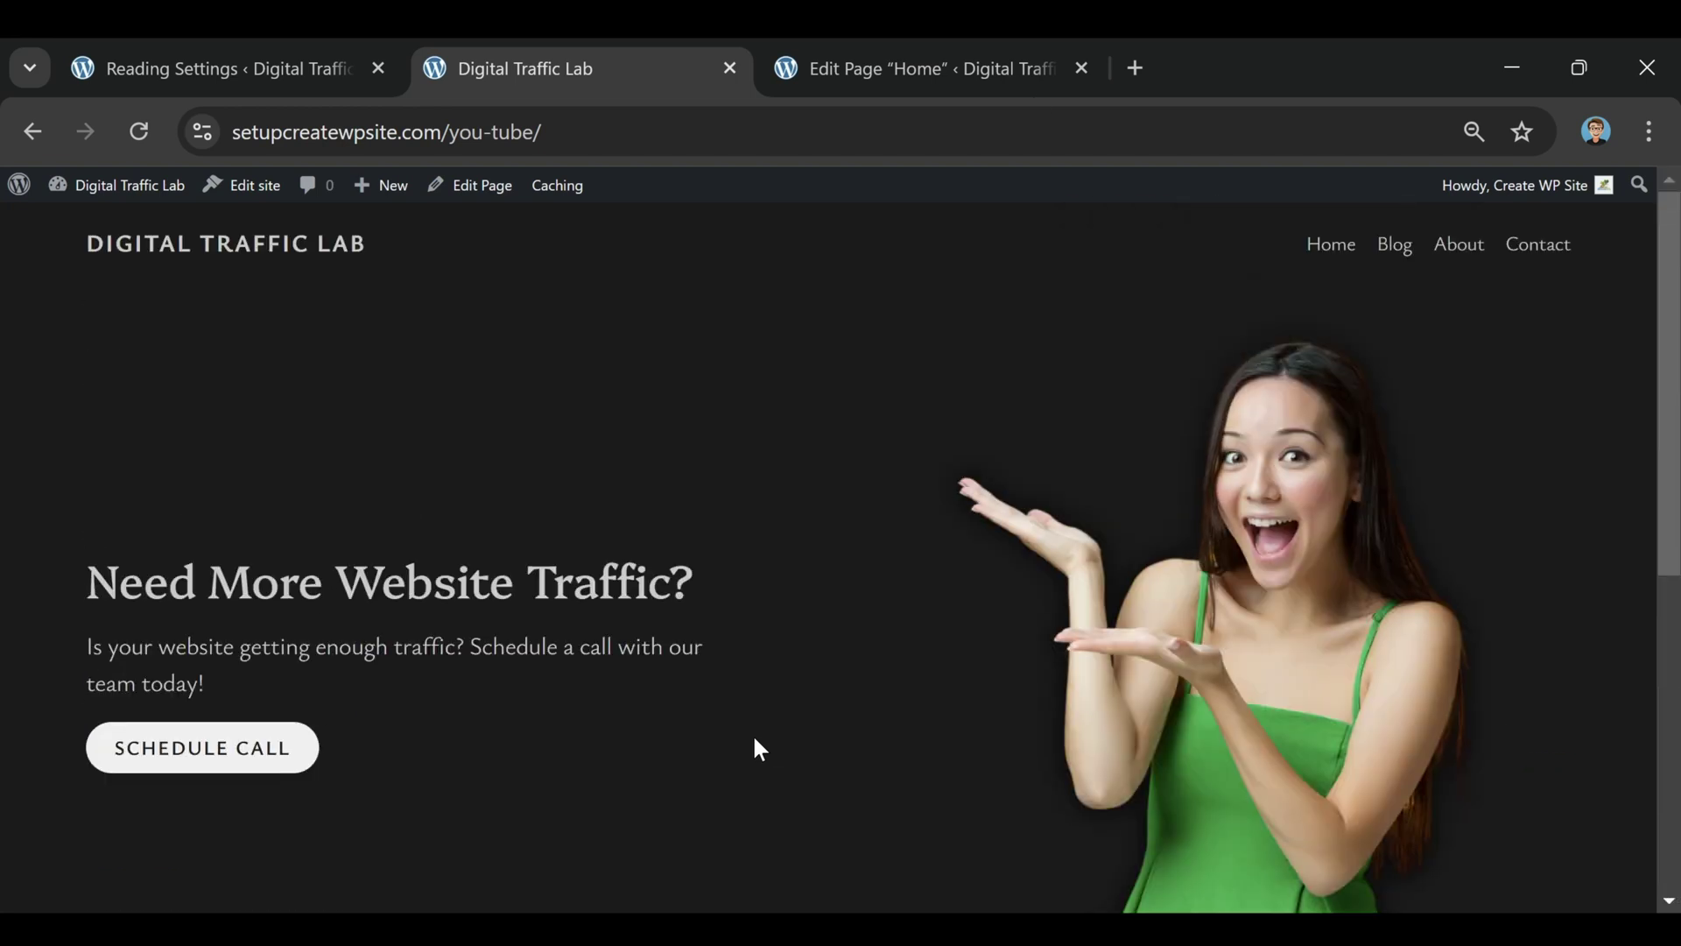
click(1082, 69)
- Open the site editor from Edit site in a new browser tab
right_click(244, 194)
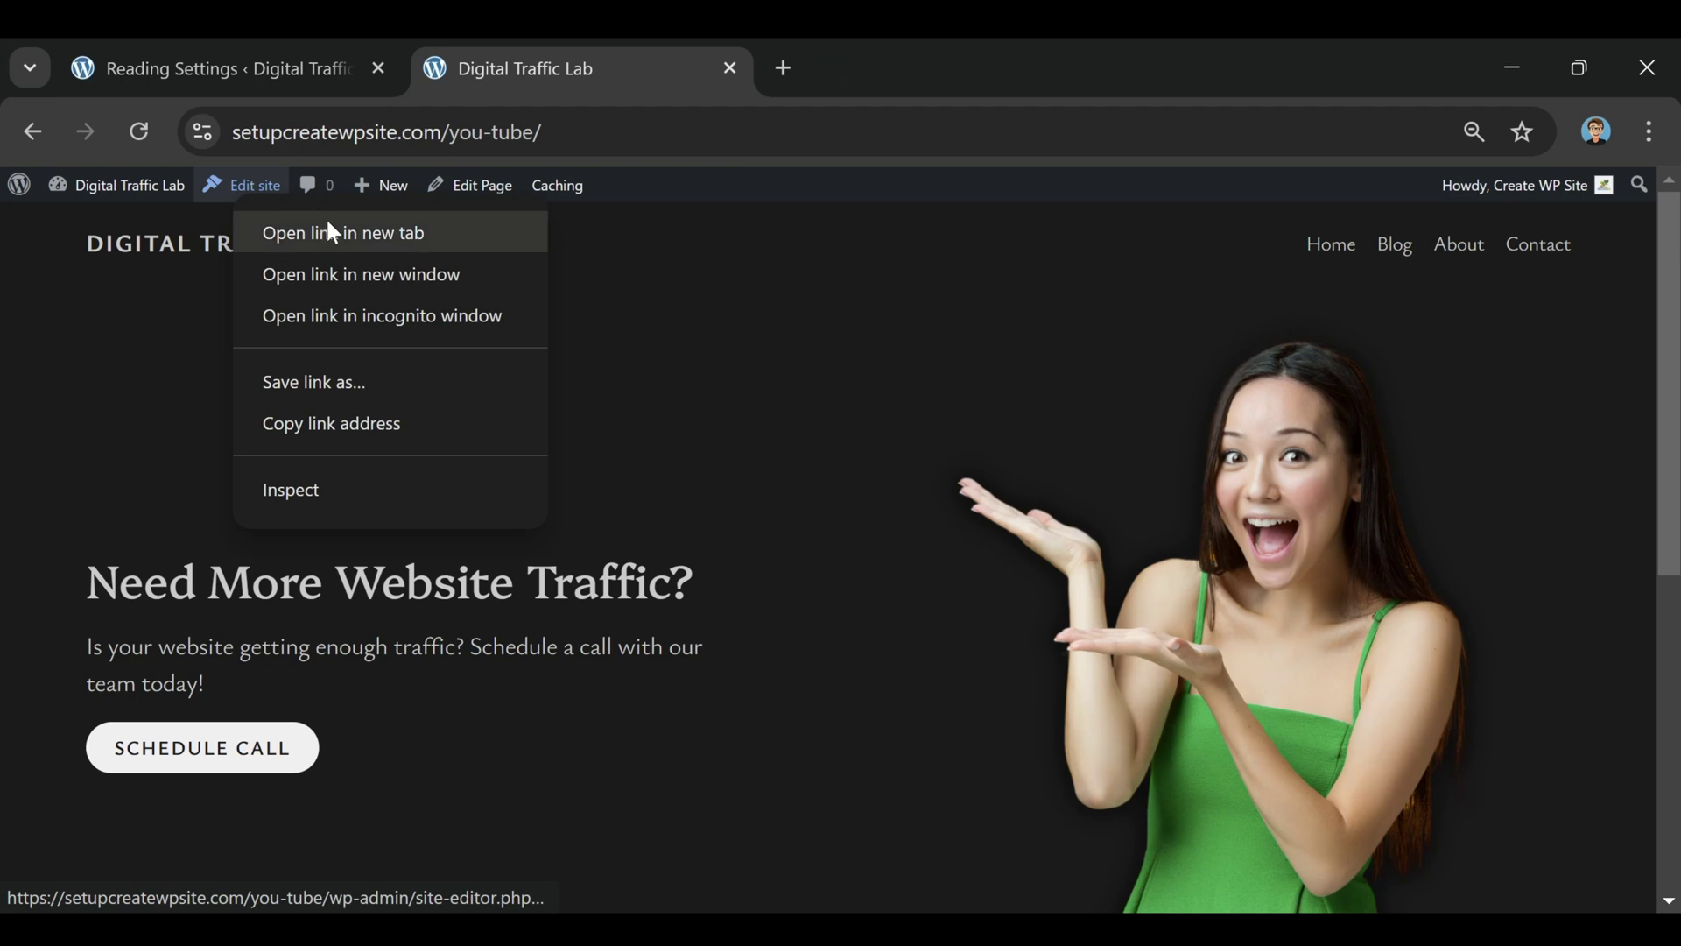
click(327, 231)
click(919, 67)
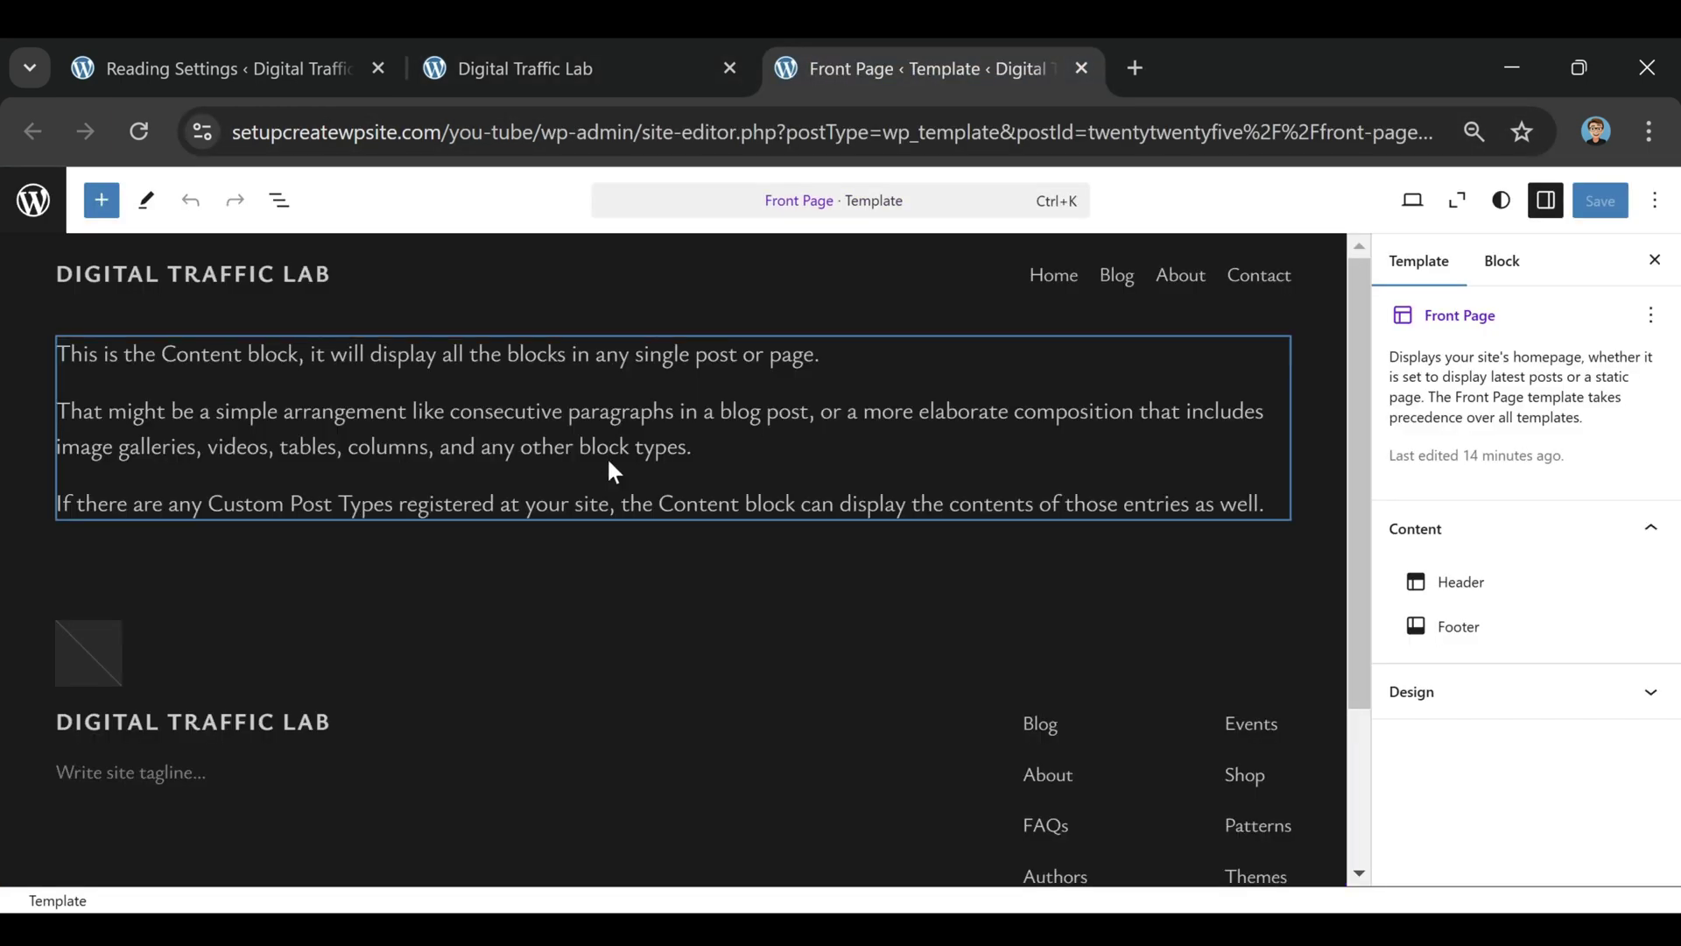
- Inspect the Front Page template's header and footer, ending with the whole header row selected
click(474, 247)
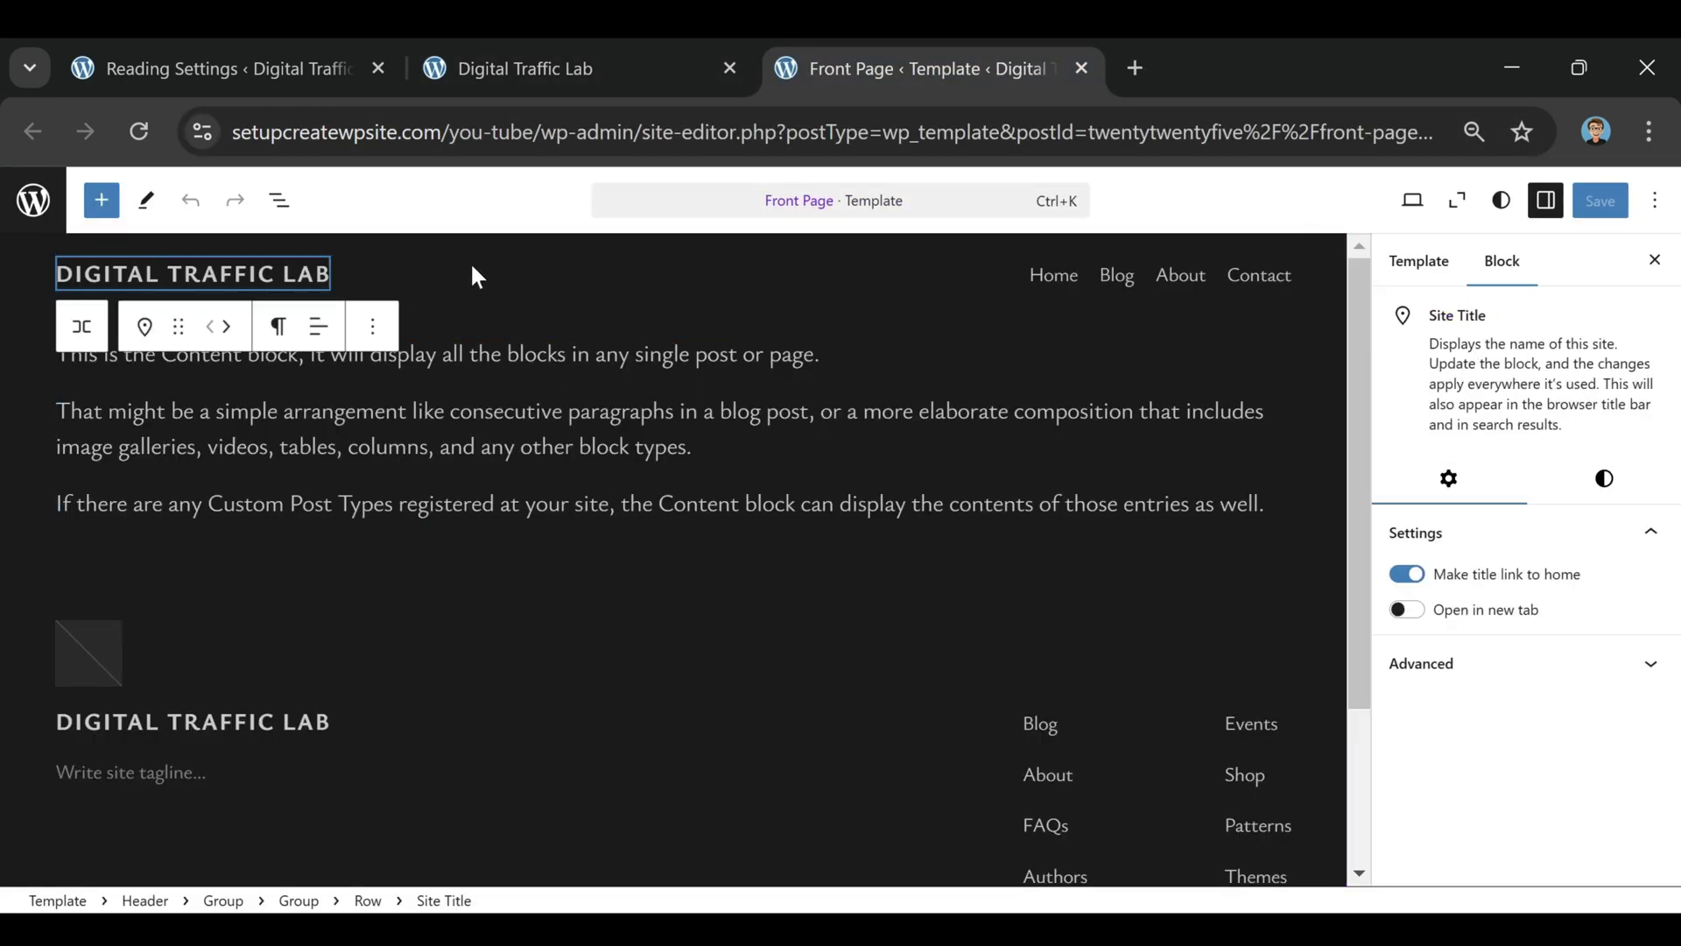
click(496, 624)
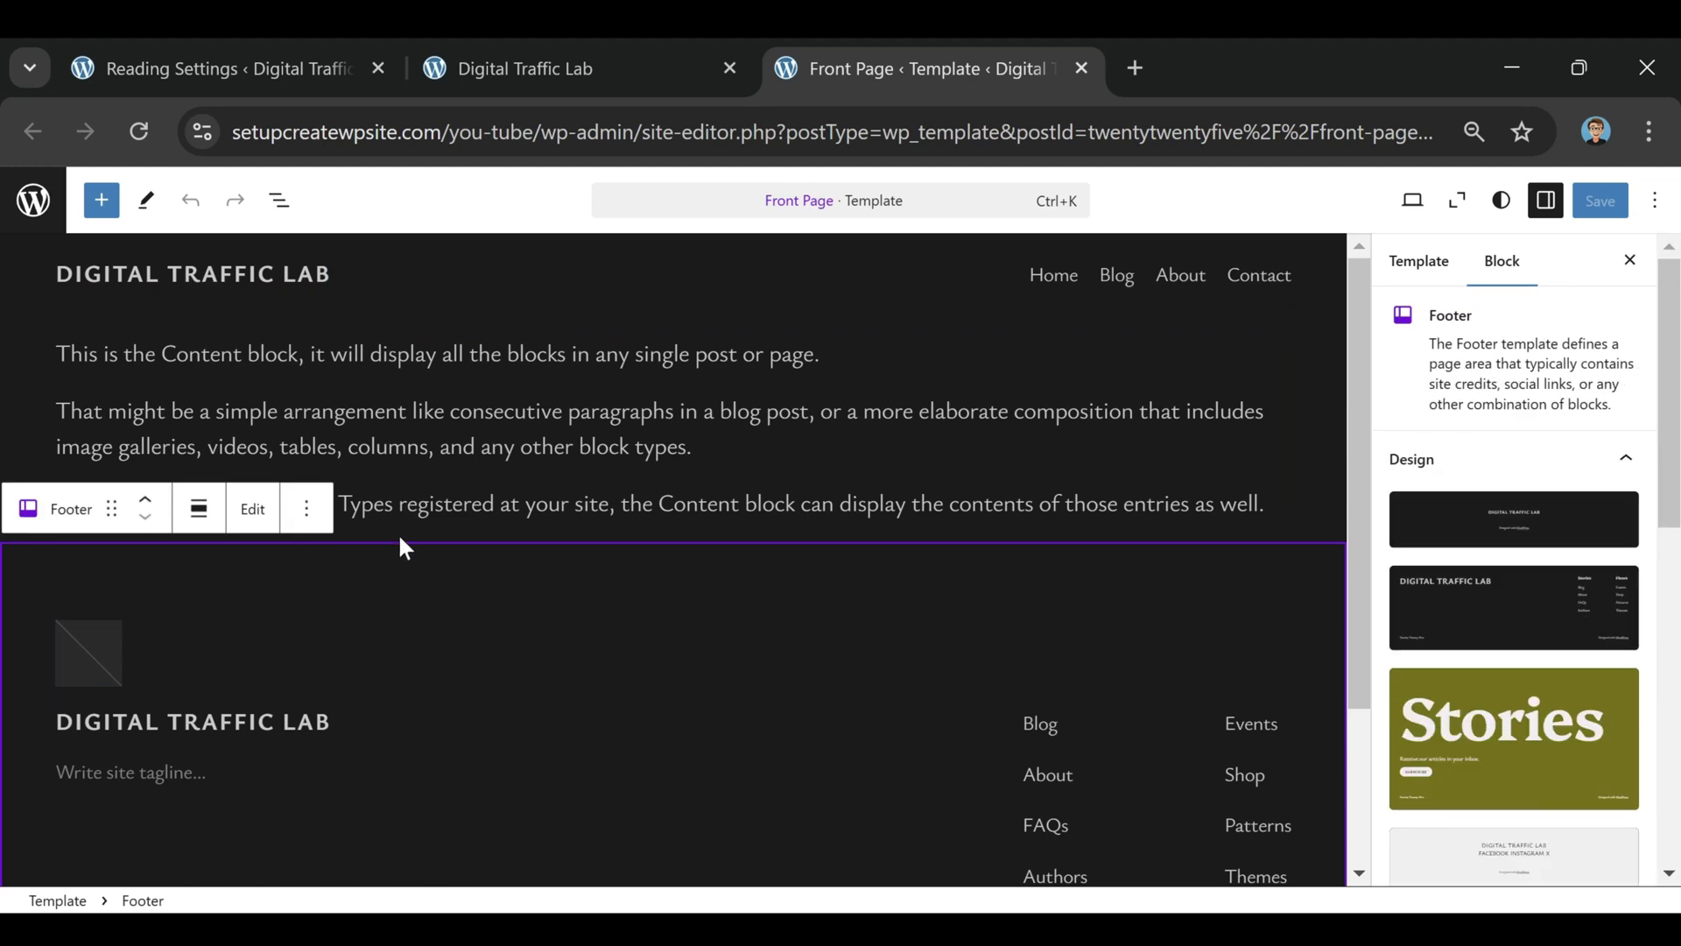
click(493, 271)
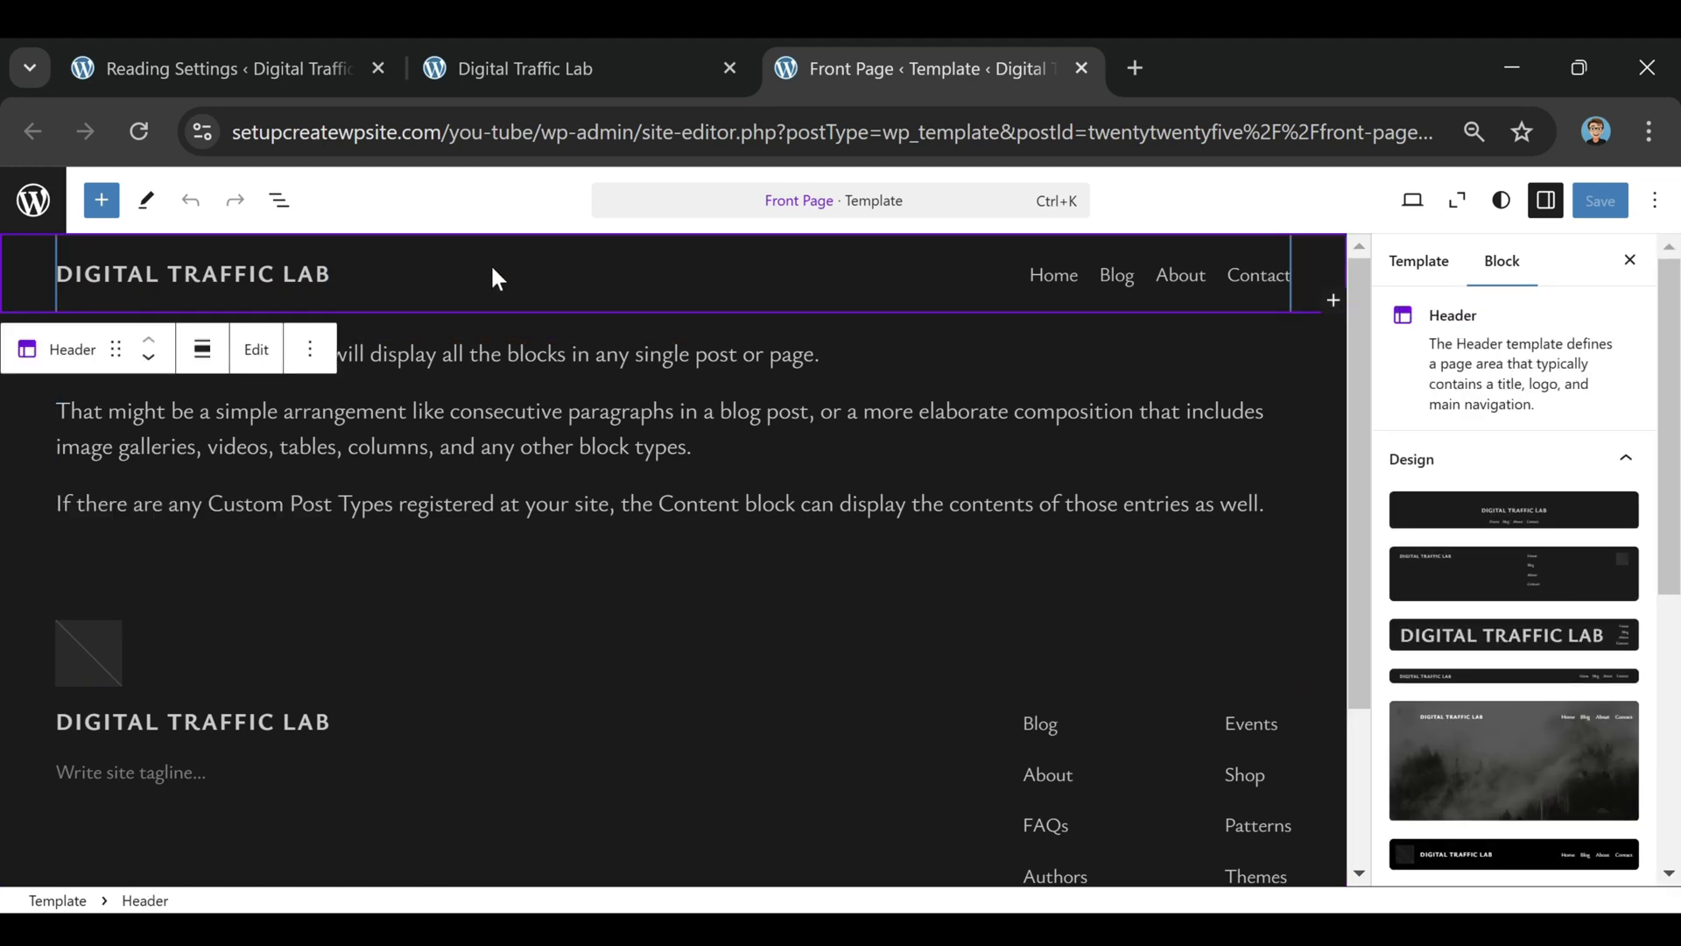
click(1437, 273)
click(651, 286)
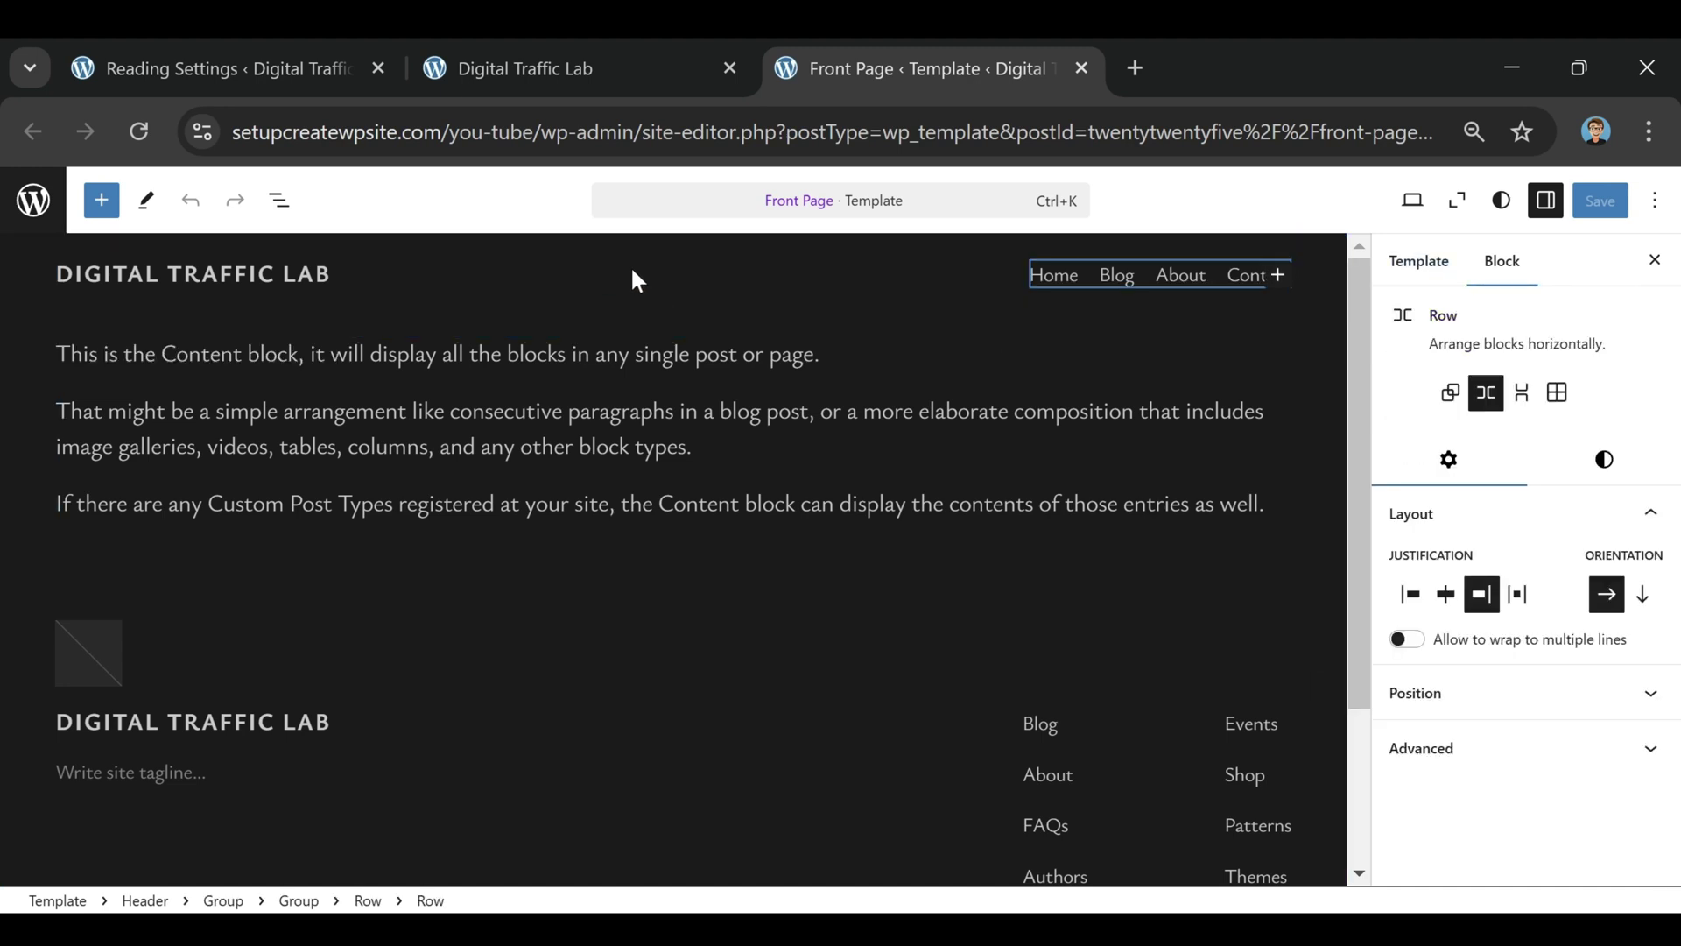
click(585, 299)
click(631, 303)
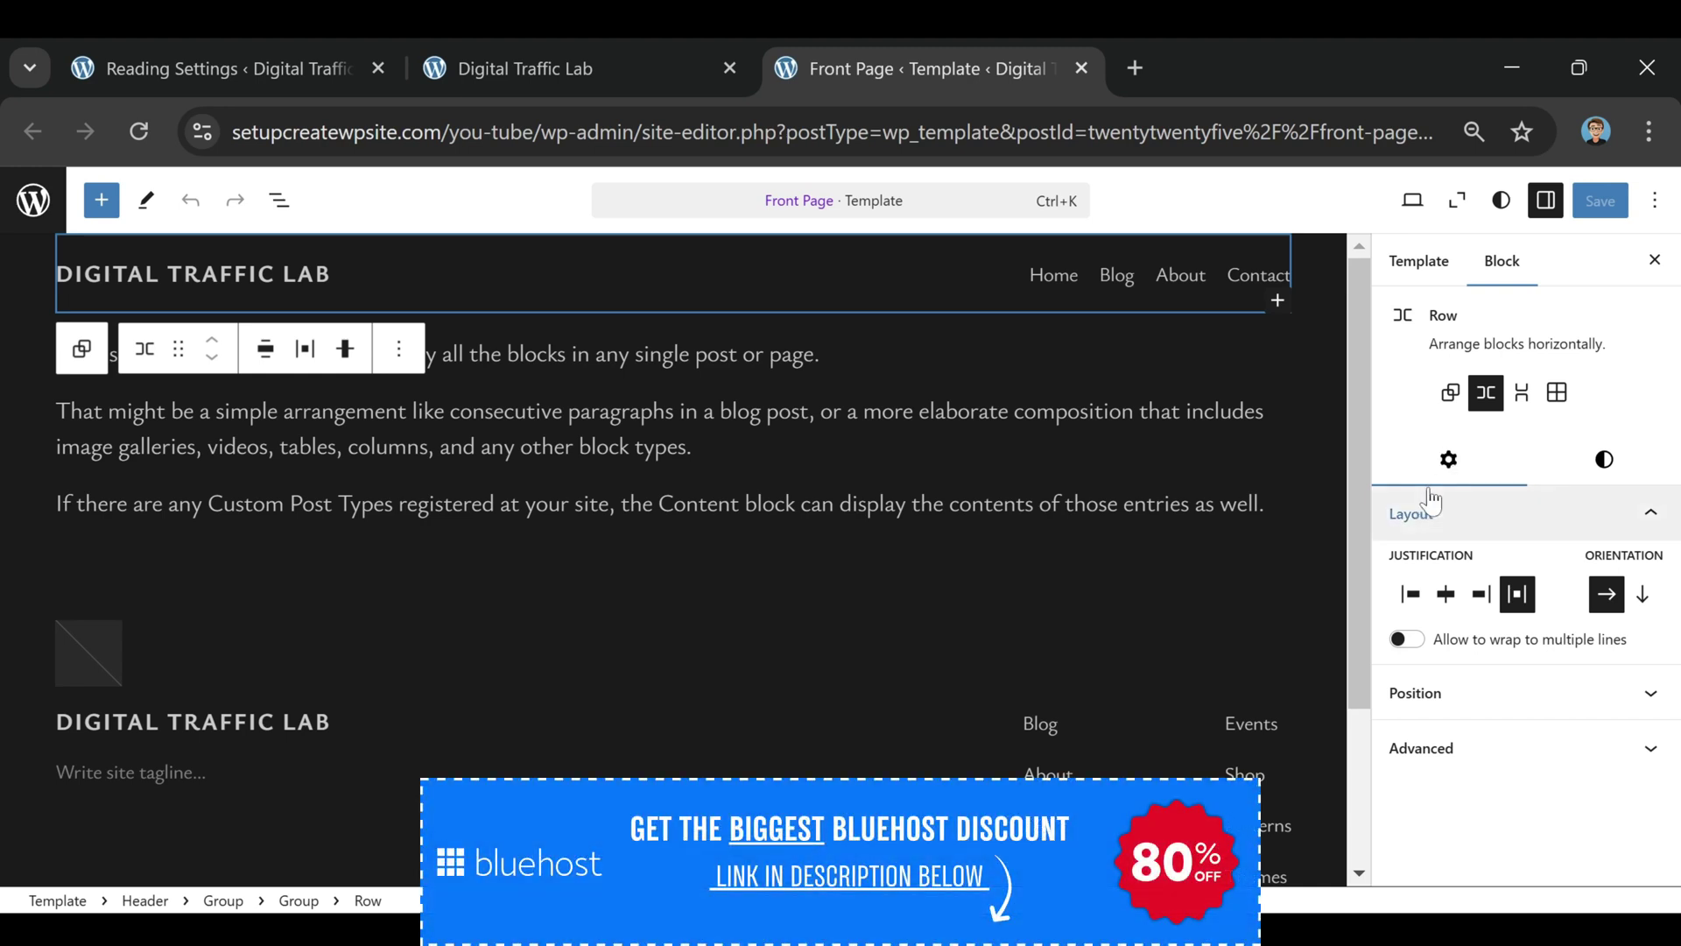
click(1603, 466)
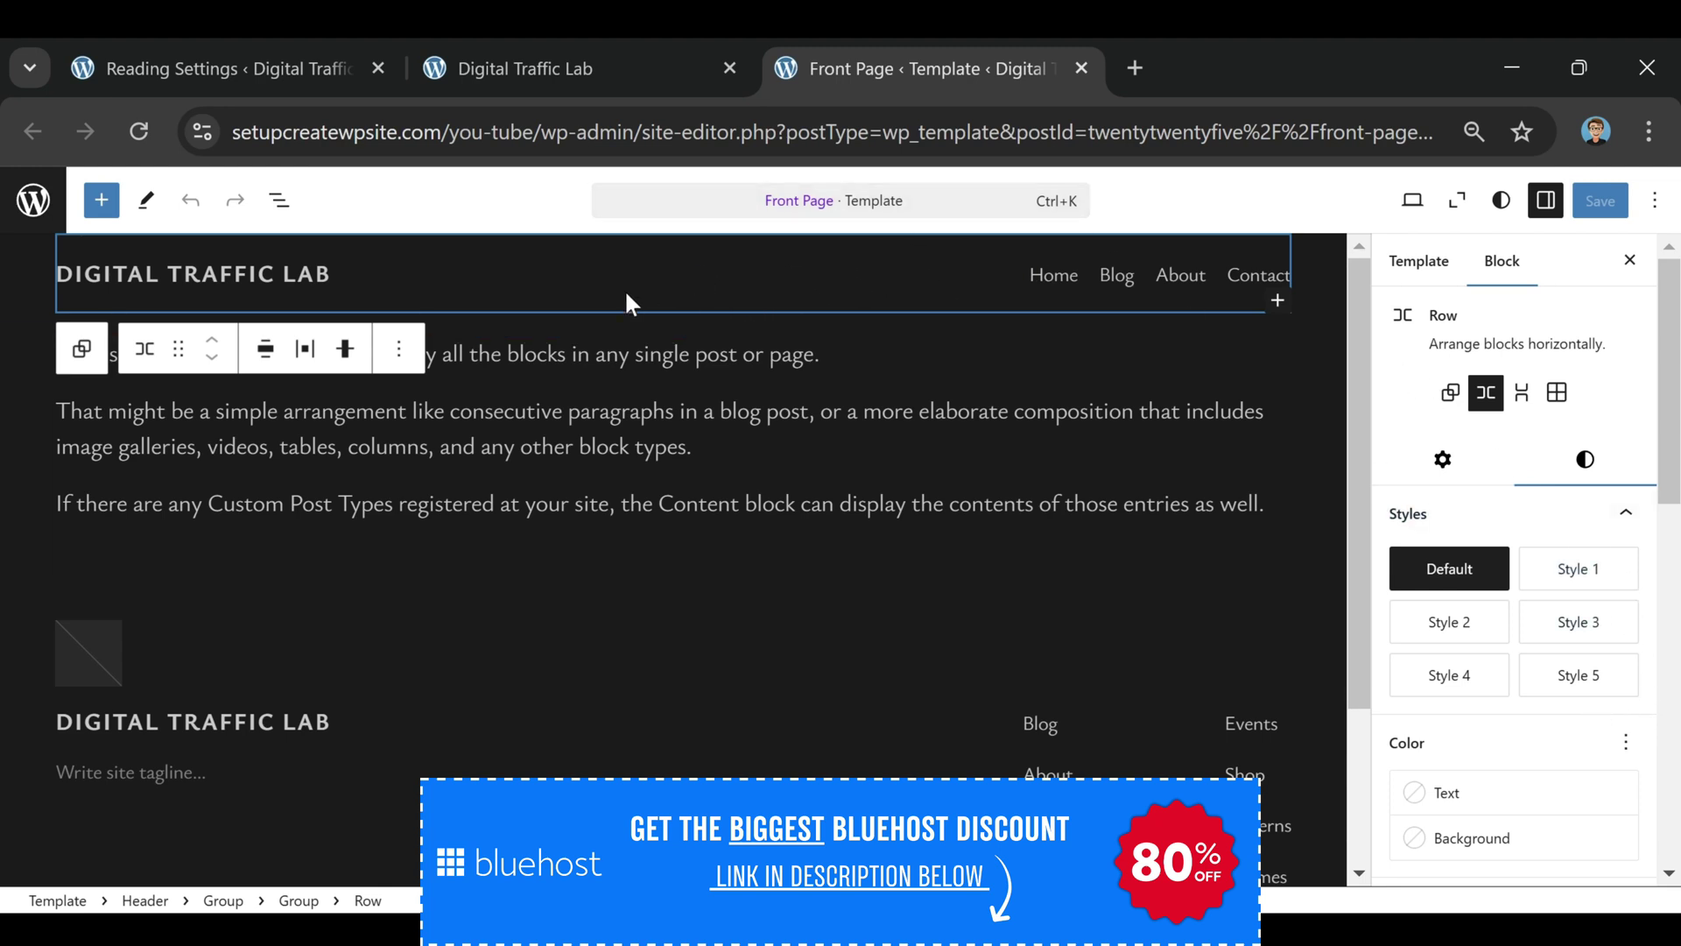
click(1581, 585)
click(1441, 620)
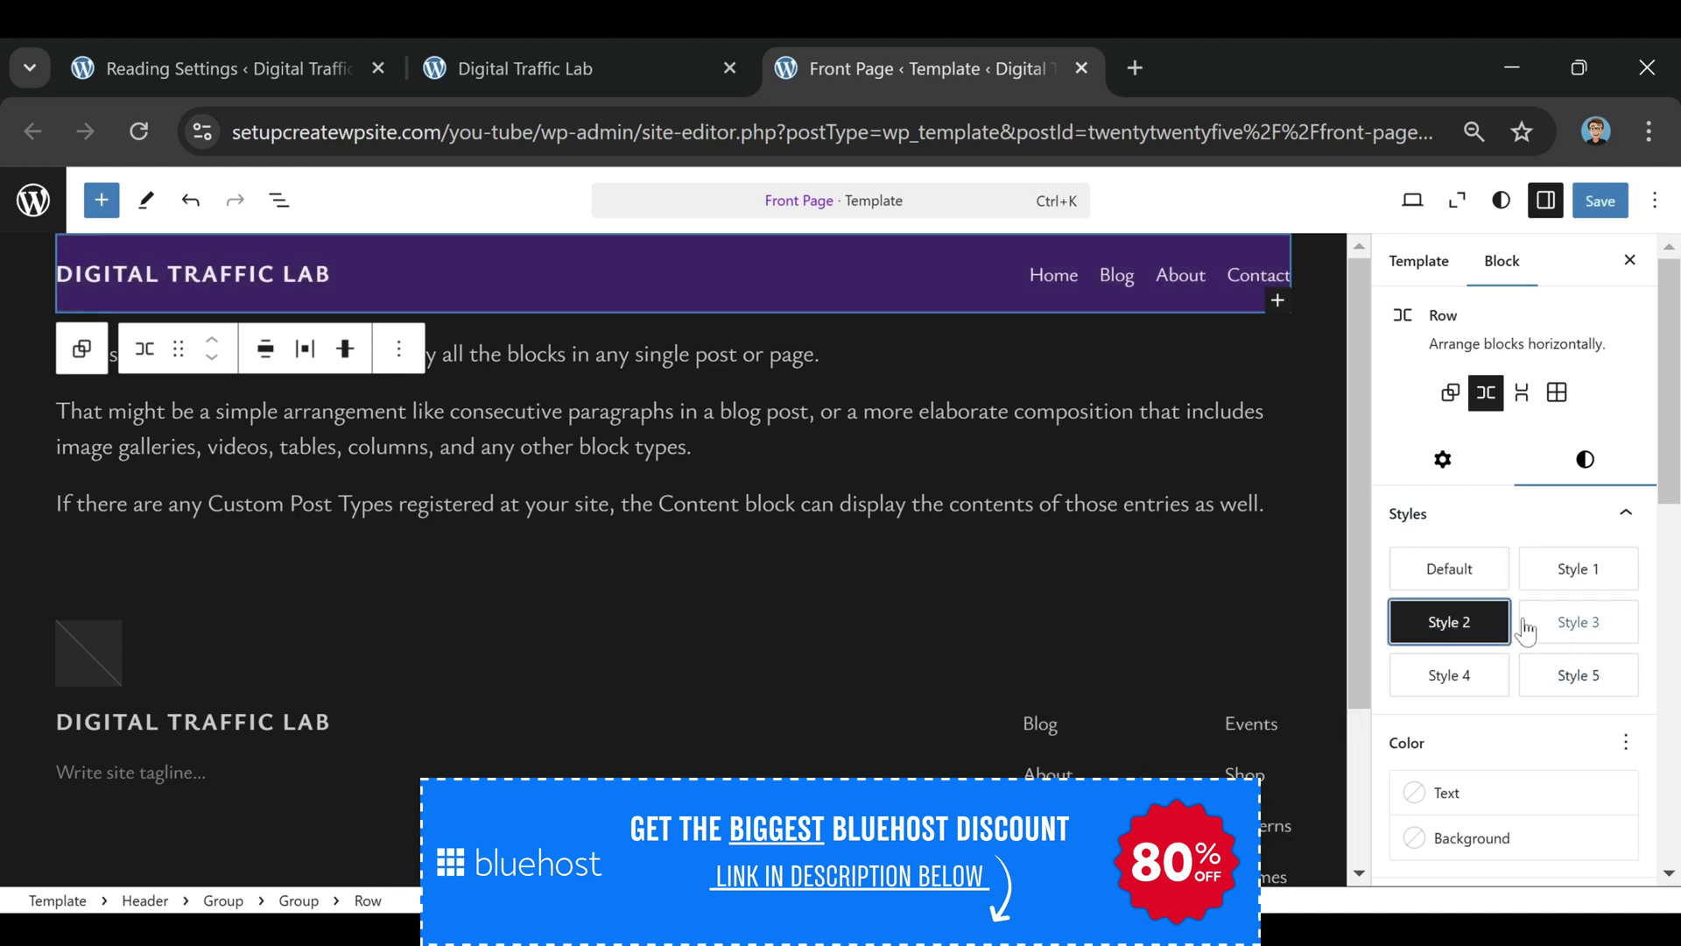
click(1554, 624)
click(1547, 679)
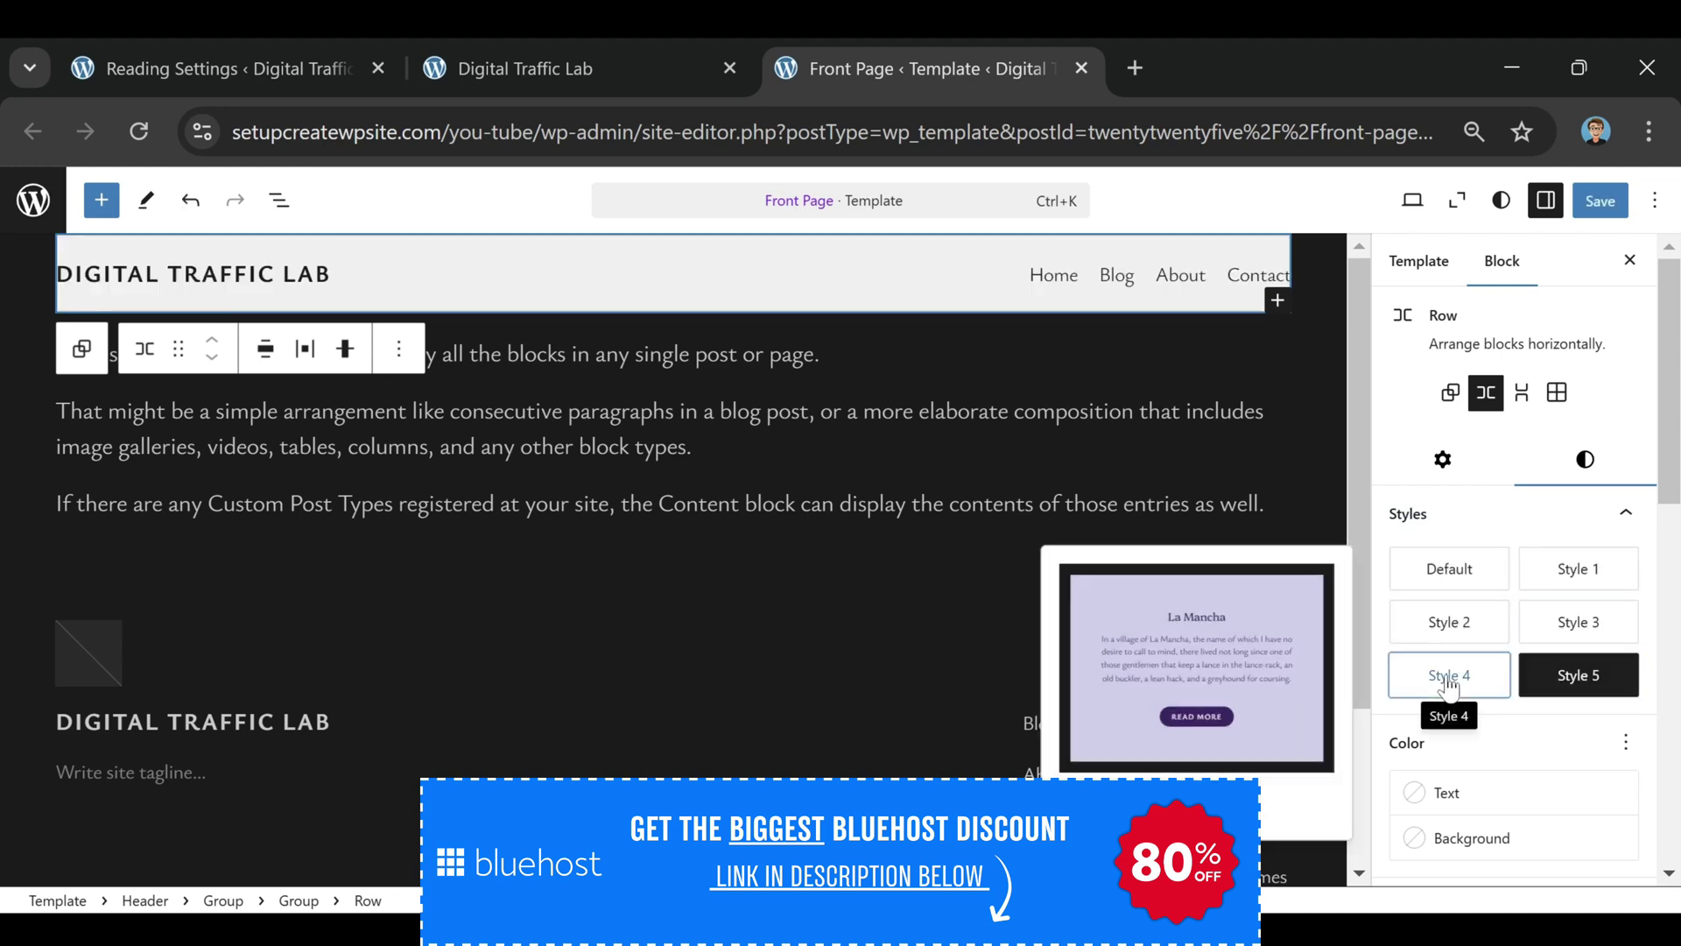
click(1451, 681)
click(1457, 571)
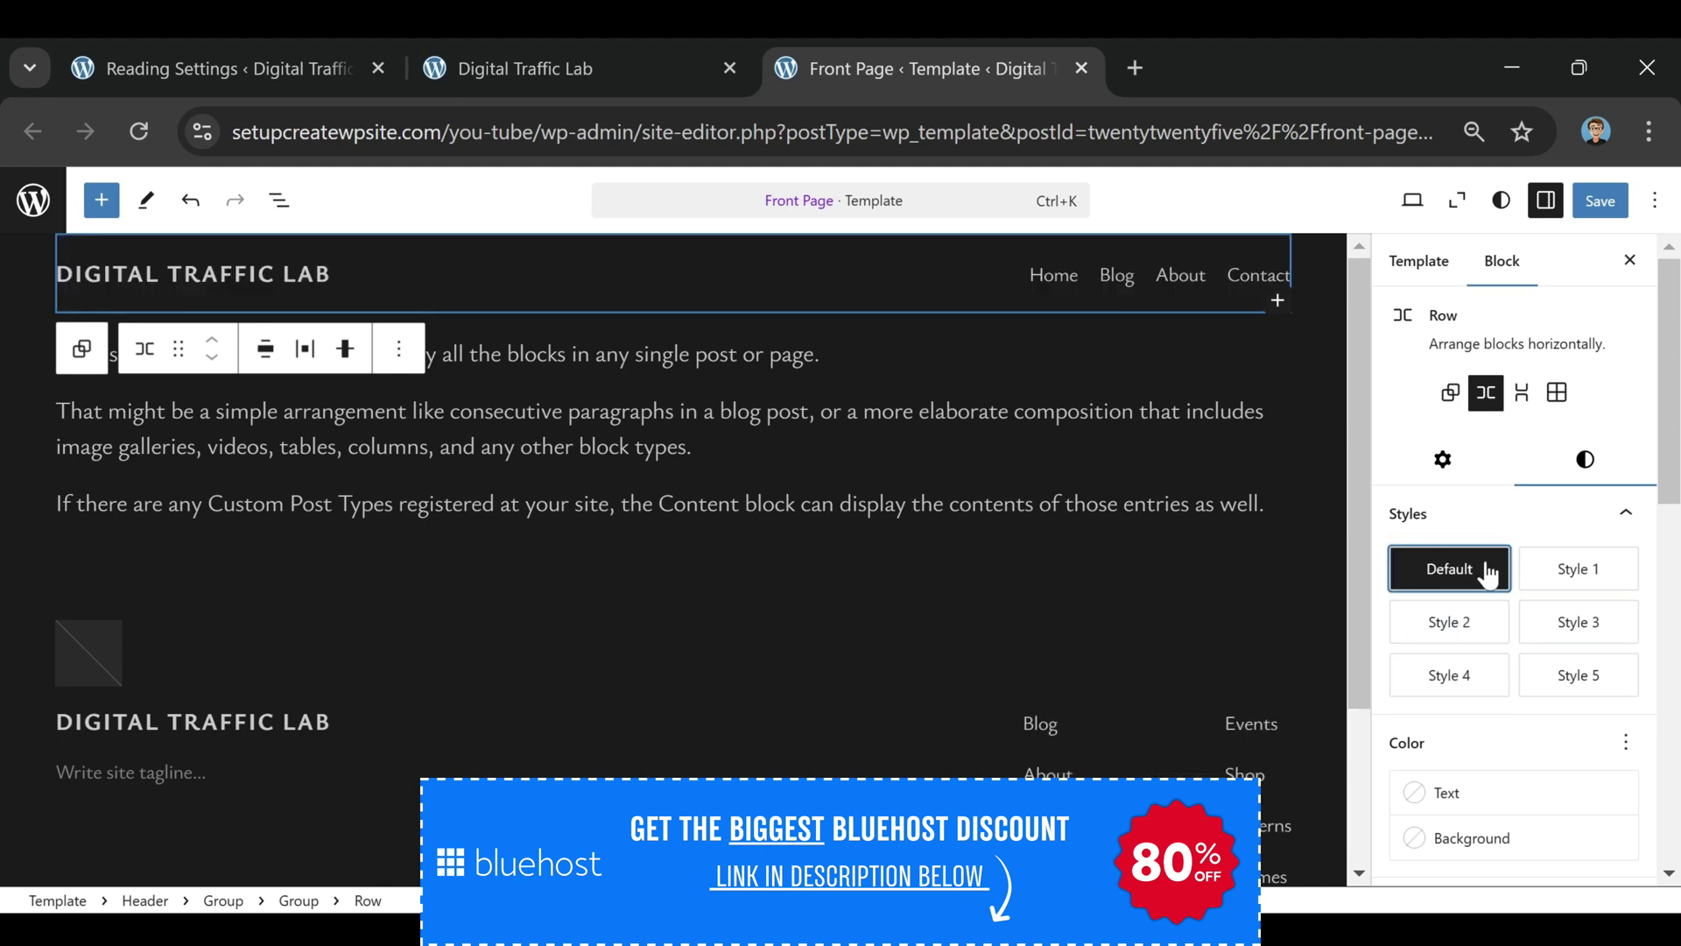
scroll(1486, 574, down, 5)
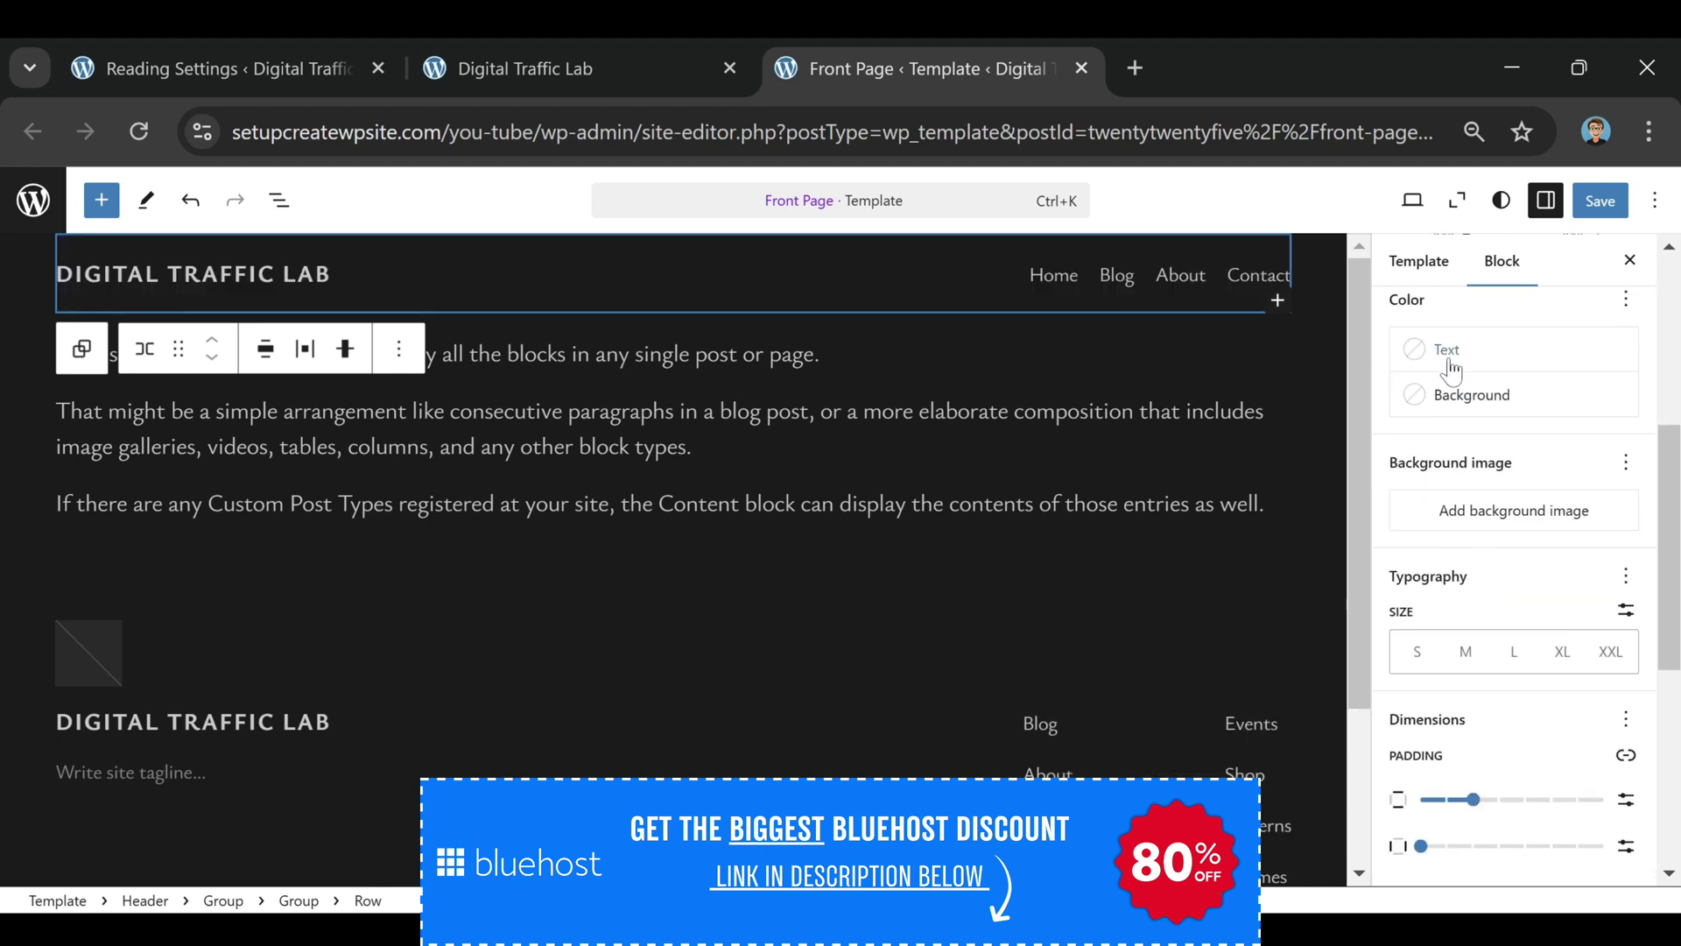
scroll(1541, 413, down, 2)
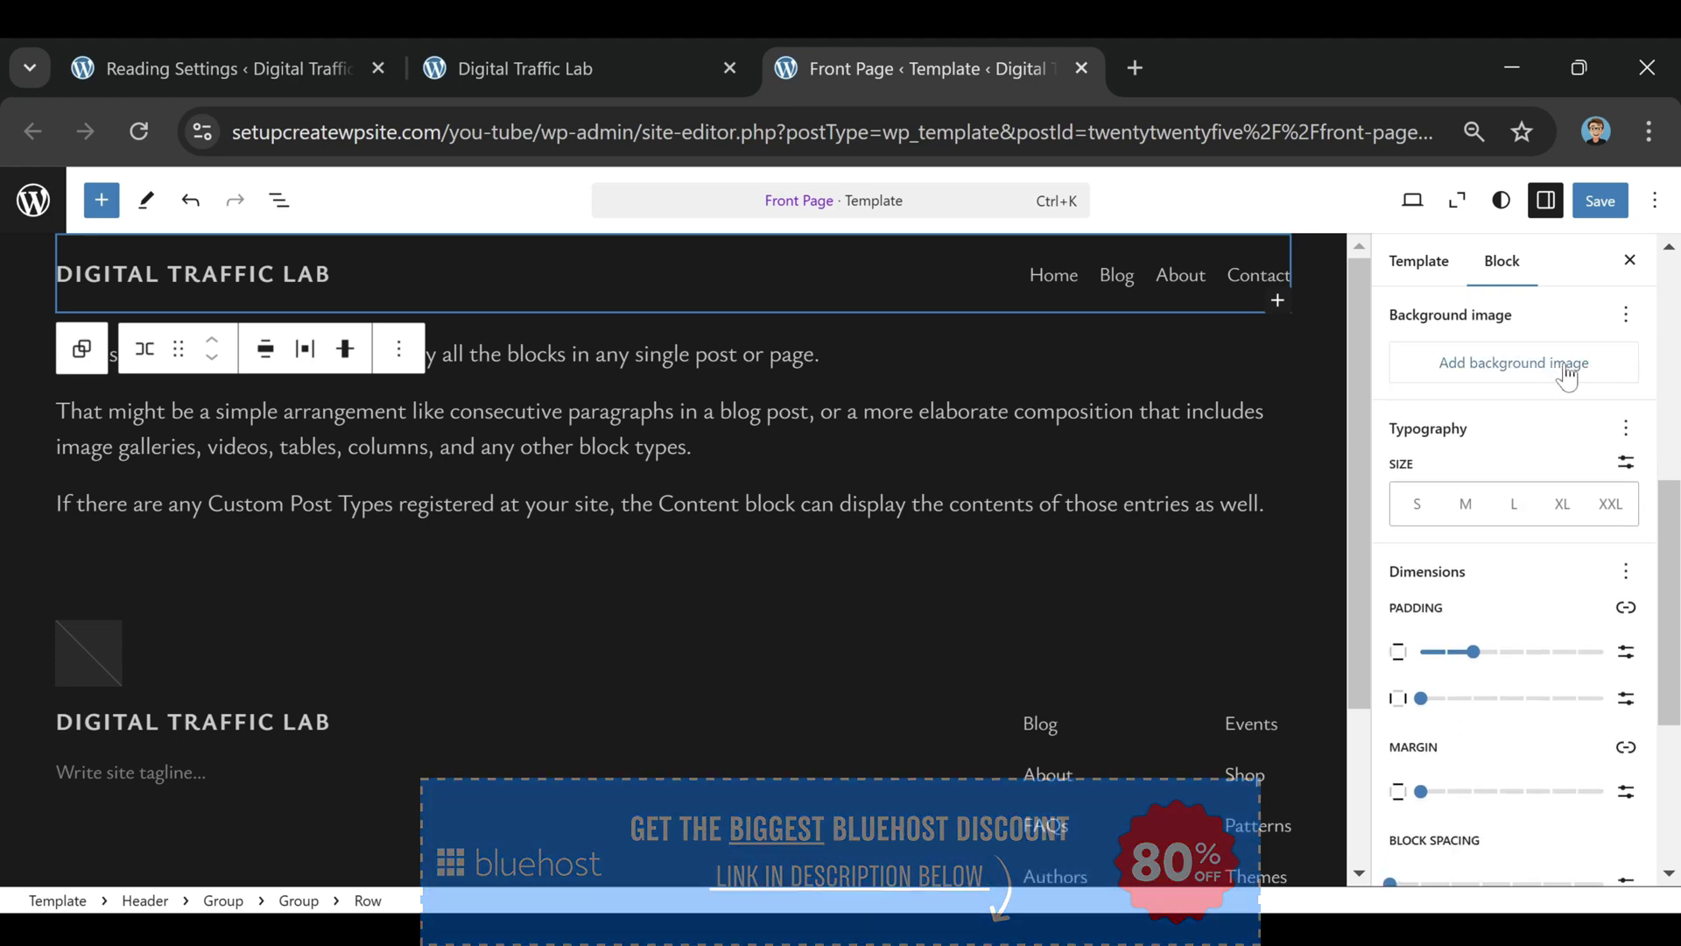
scroll(1543, 379, down, 4)
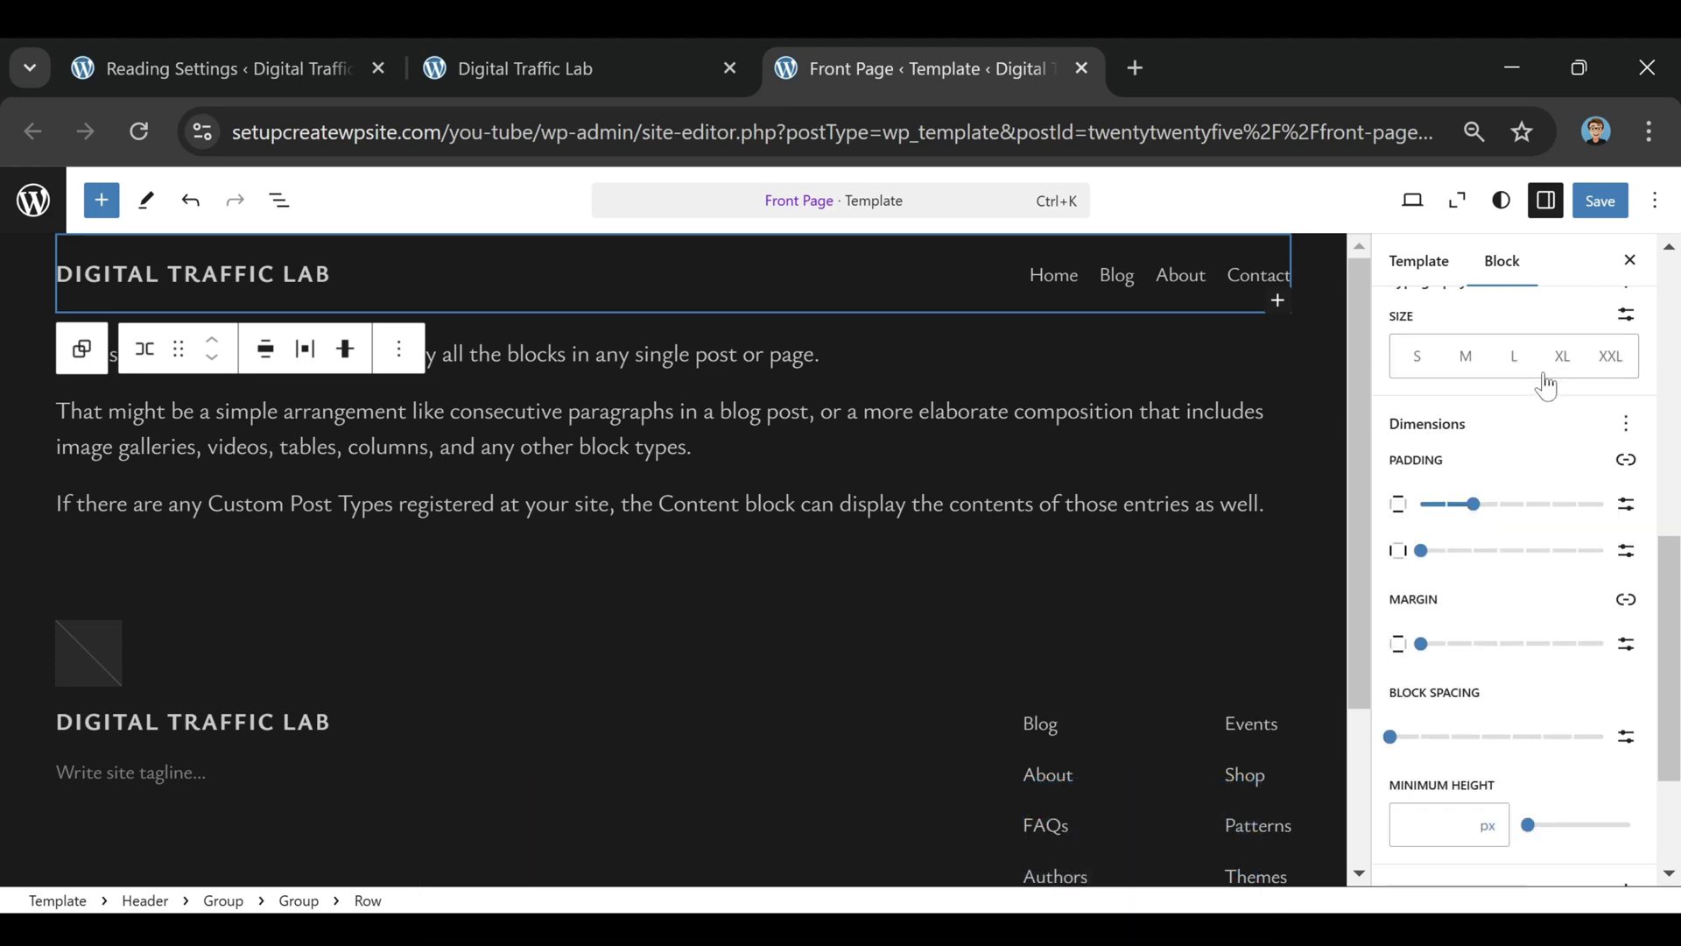